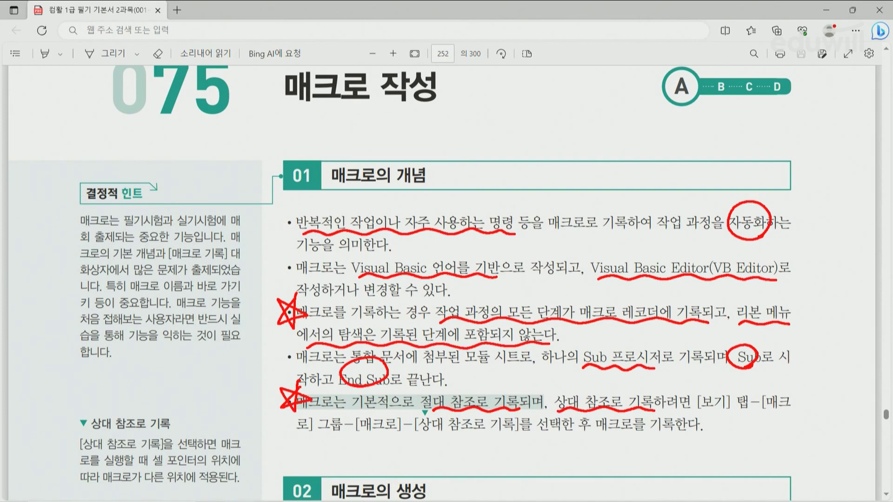
Mark the relative and absolute reference recording passages in red with underlines, a circle and a star, then clear the screen drawing.
mouse_move(452, 414)
left_mouse_down()
mouse_move(444, 417)
mouse_move(433, 375)
mouse_move(472, 403)
mouse_move(441, 414)
mouse_move(430, 438)
mouse_move(516, 438)
left_mouse_up()
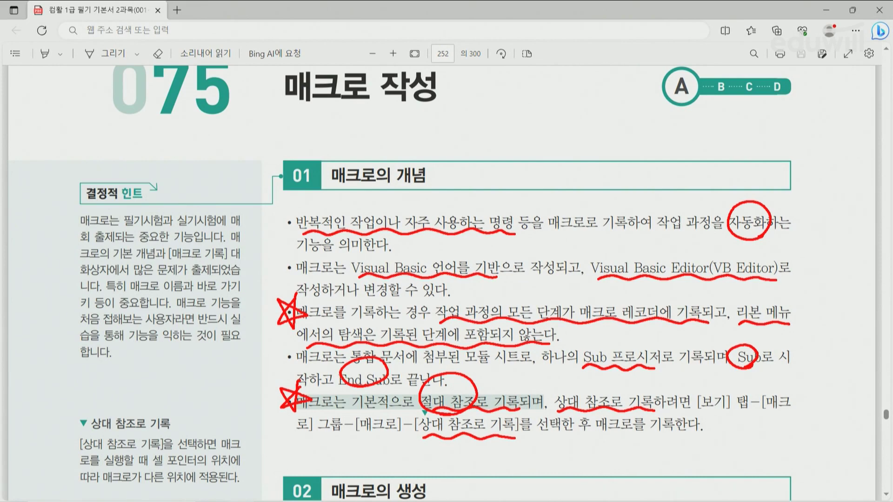
mouse_move(88, 410)
left_mouse_down()
mouse_move(70, 429)
mouse_move(99, 421)
mouse_move(91, 434)
left_mouse_up()
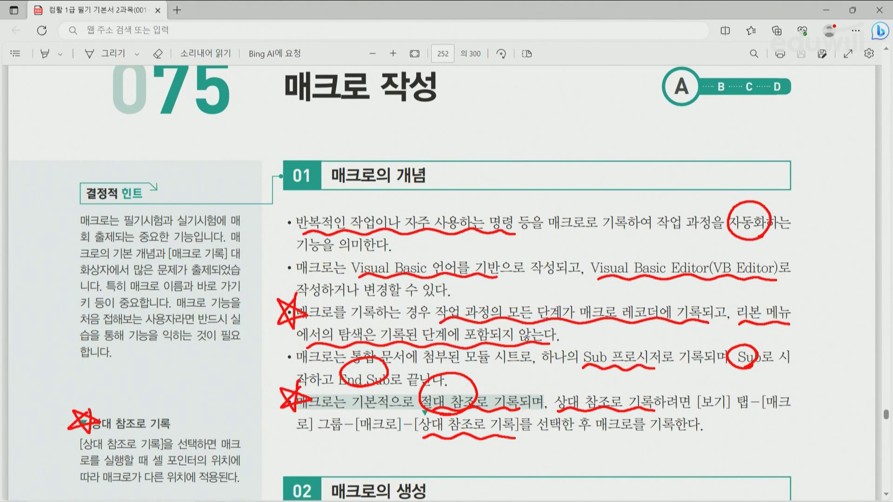
left_click_drag(153, 468, 240, 464)
left_click_drag(111, 484, 226, 482)
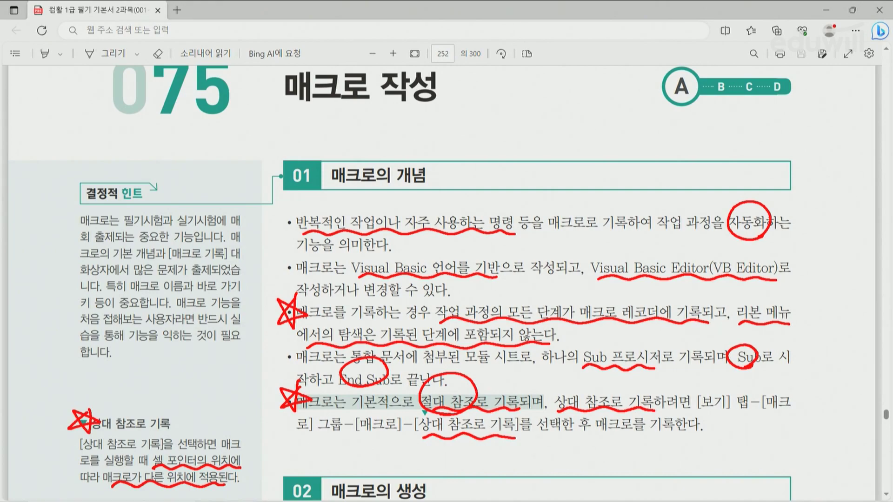
key("Escape")
Bring section 02 매크로의 생성 into view and arrange the PDF and the Excel workbook side by side, each filling half the screen.
scroll(458, 254, "down", 9)
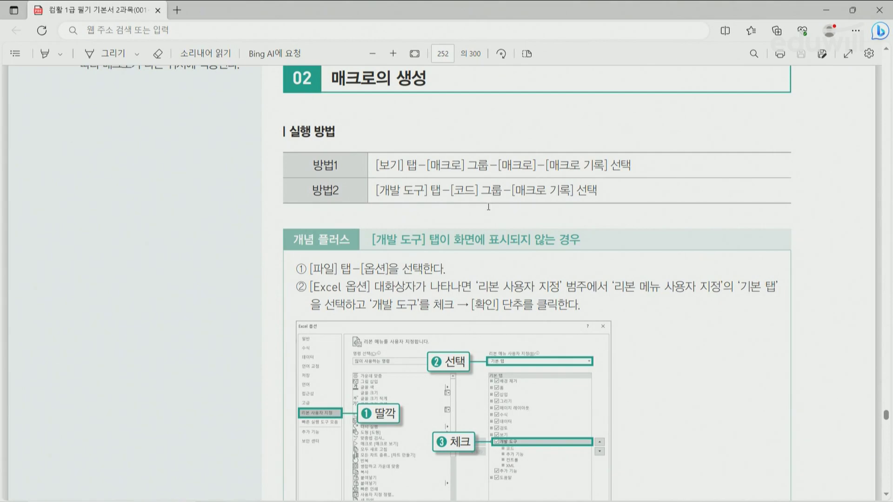
key("super+Right")
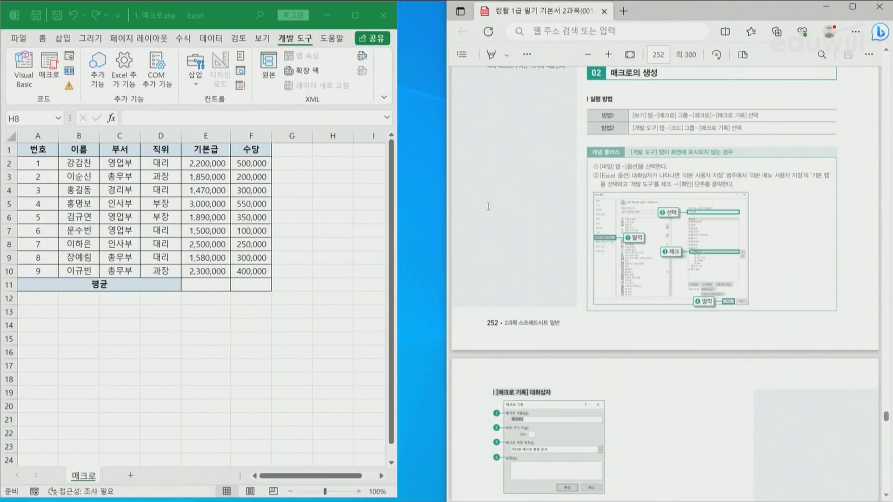
left_click_drag(401, 146, 448, 148)
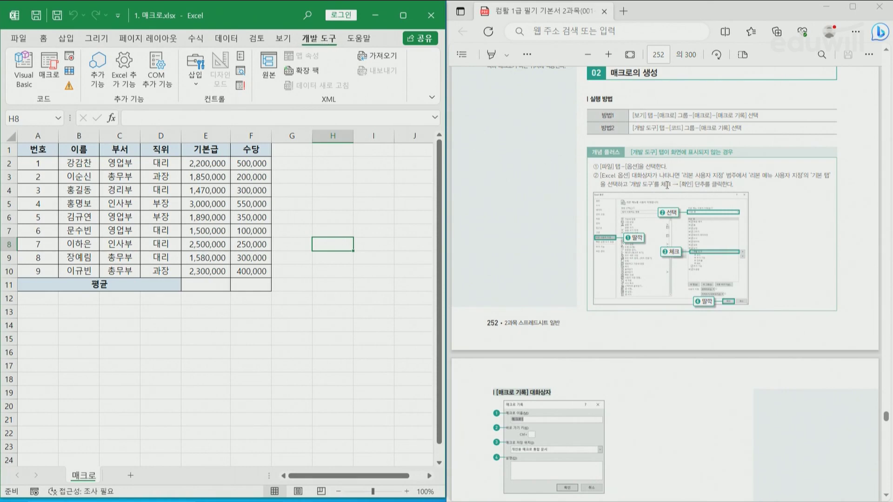
In Excel's ribbon customization options, choose 기본 탭 as the tab set, select the enabled 개발 도구 entry and accept the options.
left_click(20, 38)
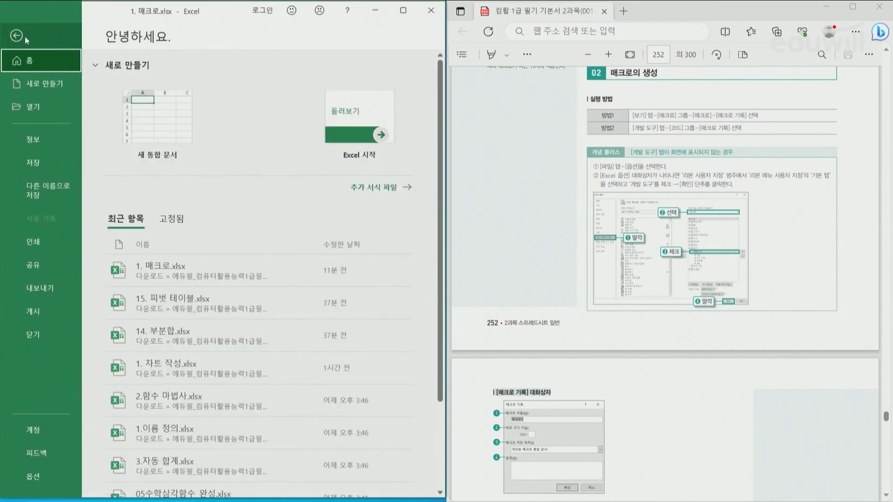
left_click(48, 475)
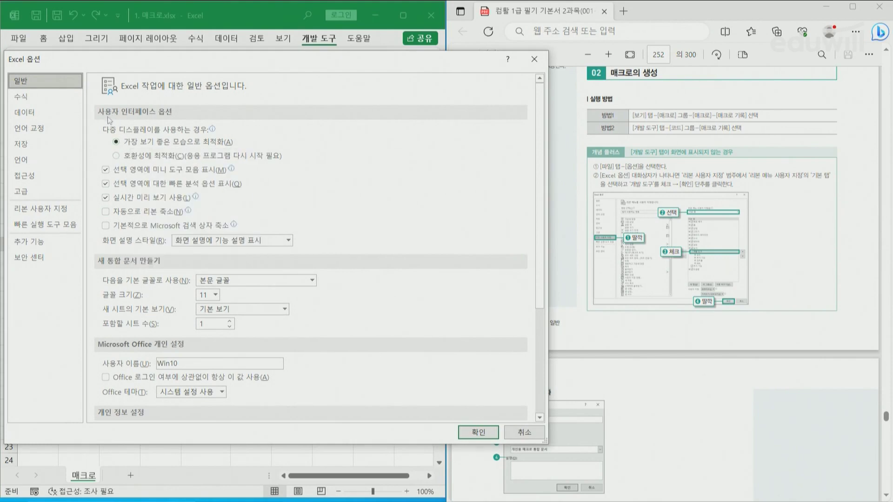
left_click(60, 212)
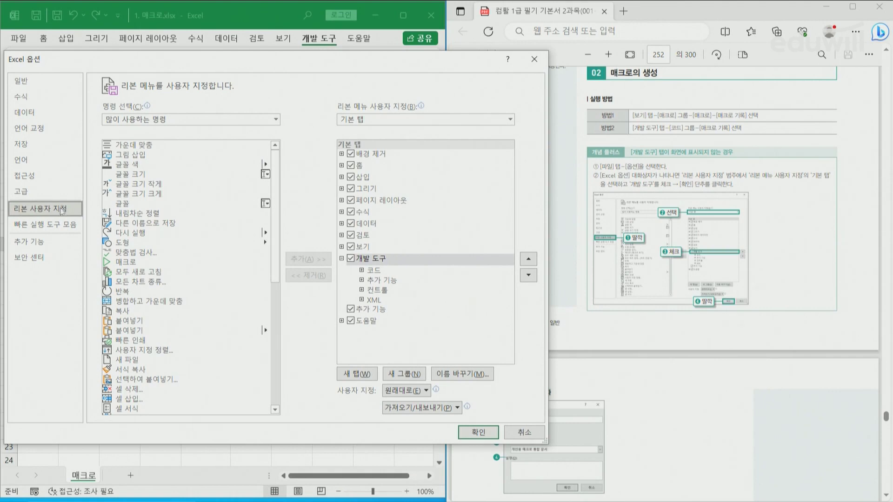
left_click(165, 122)
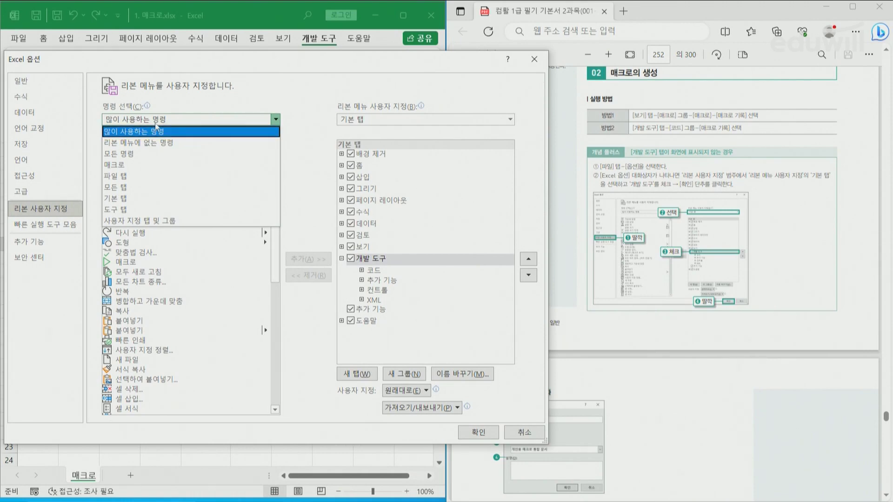
left_click(156, 129)
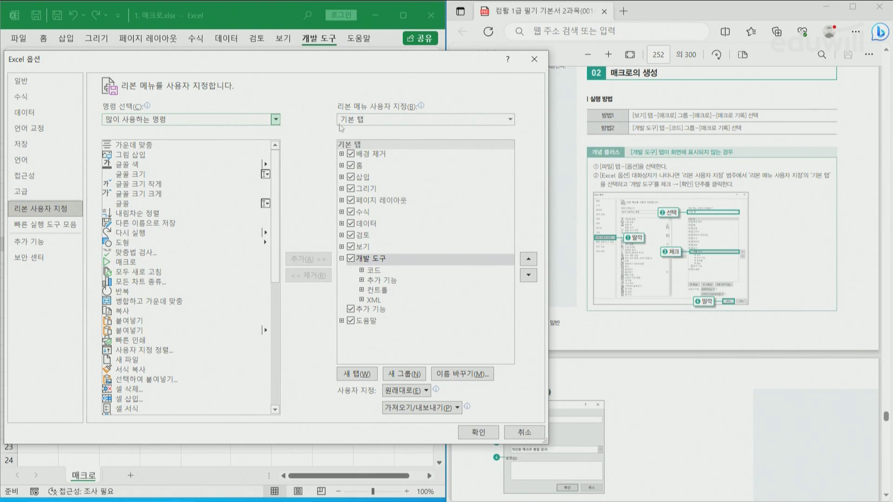
left_click(511, 122)
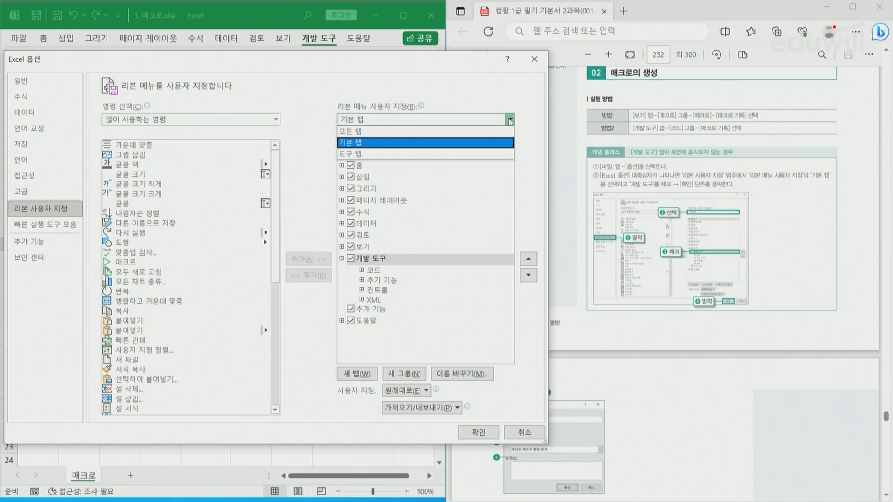
left_click(496, 145)
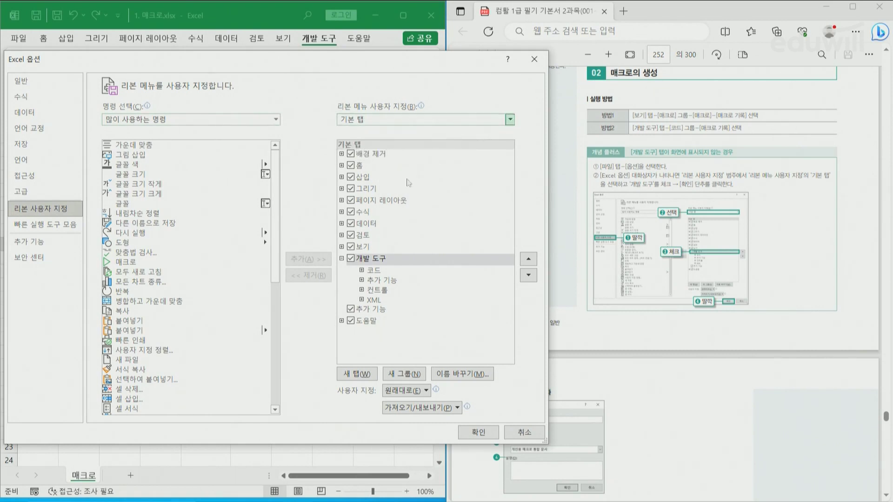
left_click(352, 260)
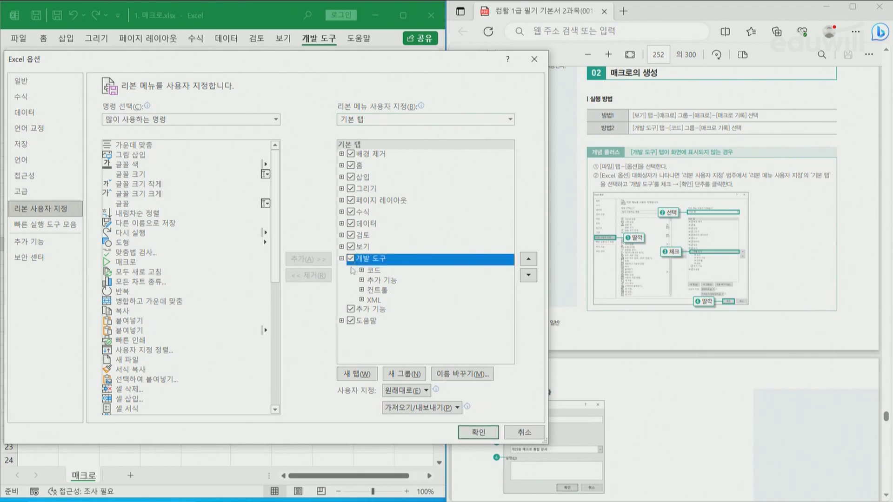
left_click(488, 433)
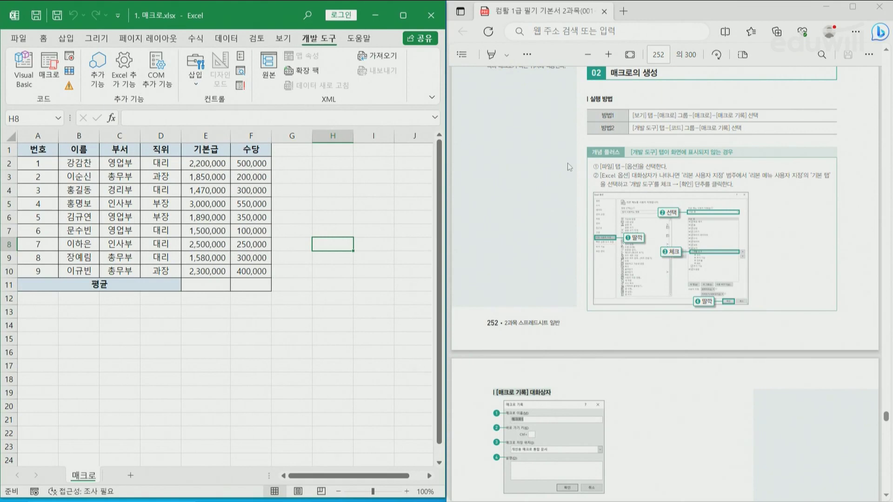
Read the 매크로 기록 dialog rules and the average macro exercise on page 253, checking its target cells E11 and F11 in the sheet.
scroll(570, 166, "down", 3)
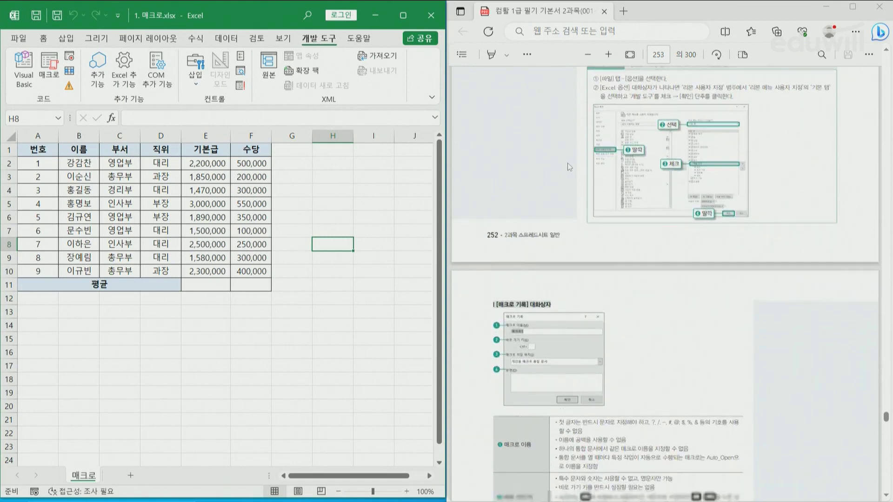
scroll(570, 166, "down", 3)
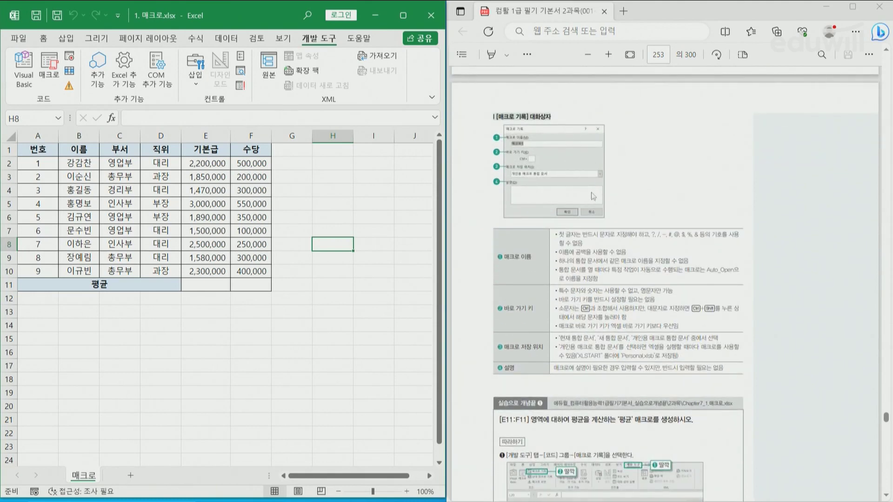
scroll(593, 196, "down", 2)
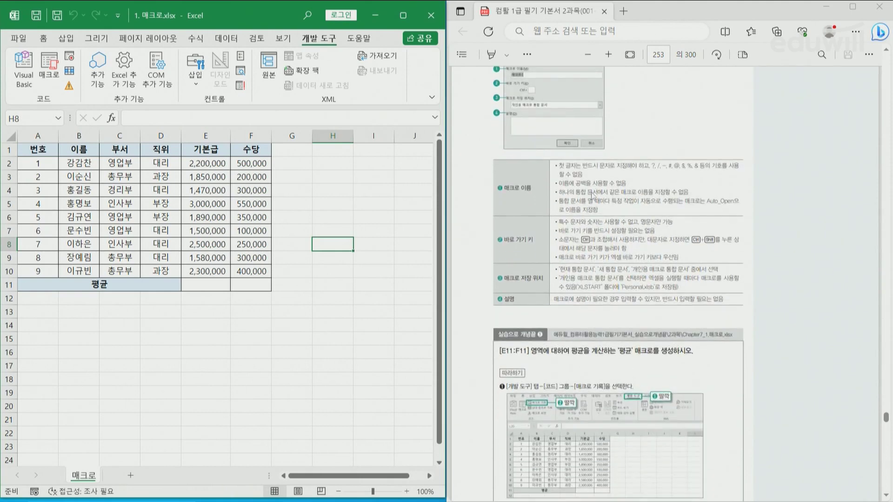
scroll(593, 196, "up", 2)
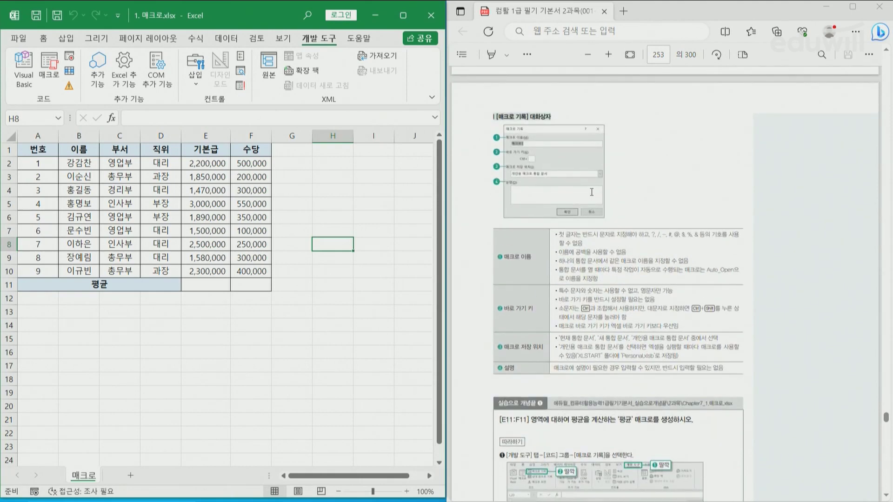
scroll(592, 192, "down", 2)
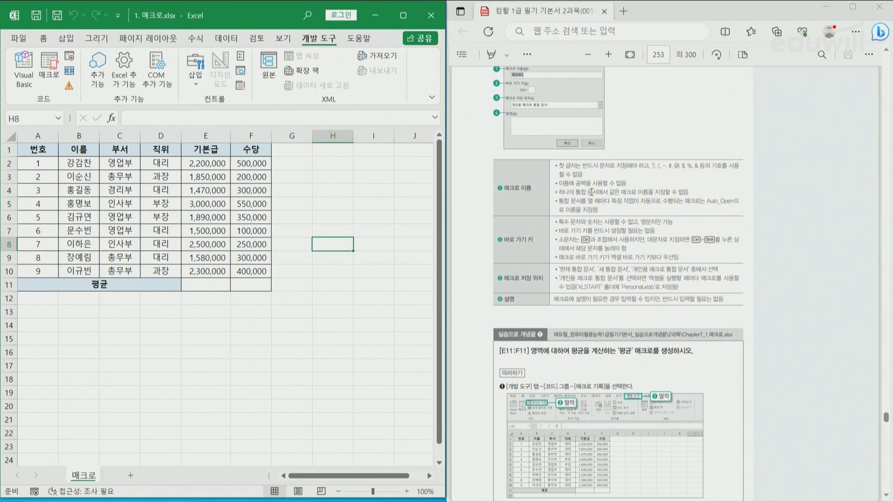
scroll(592, 192, "down", 2)
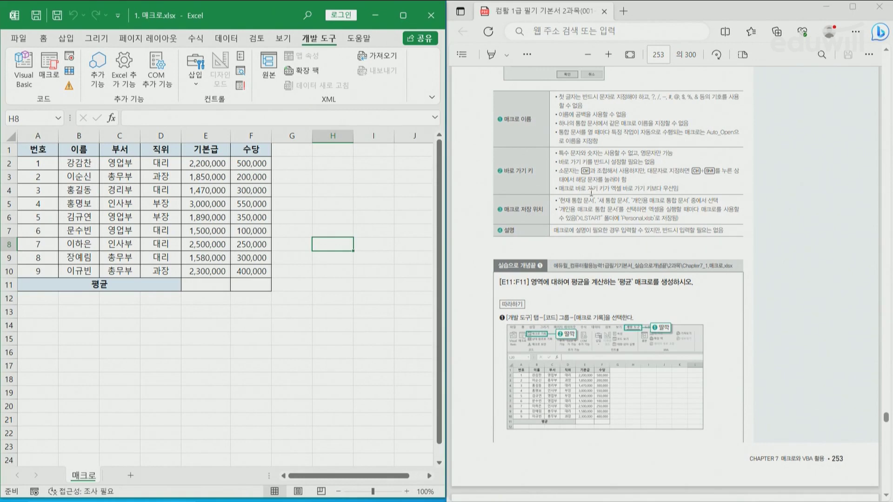
scroll(592, 191, "down", 2)
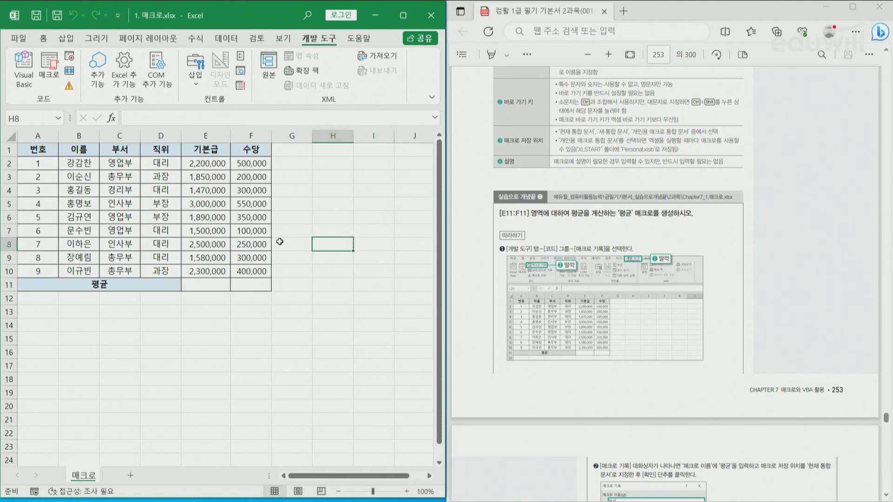
left_click(214, 284)
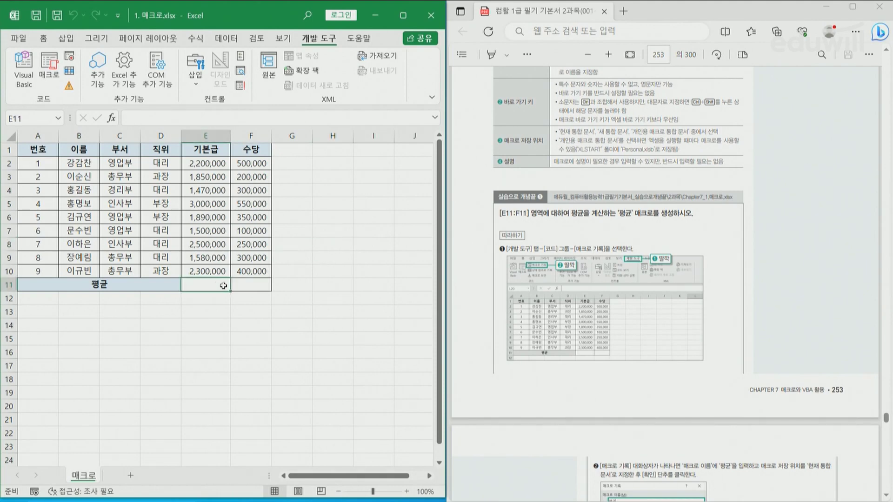
left_click(247, 285)
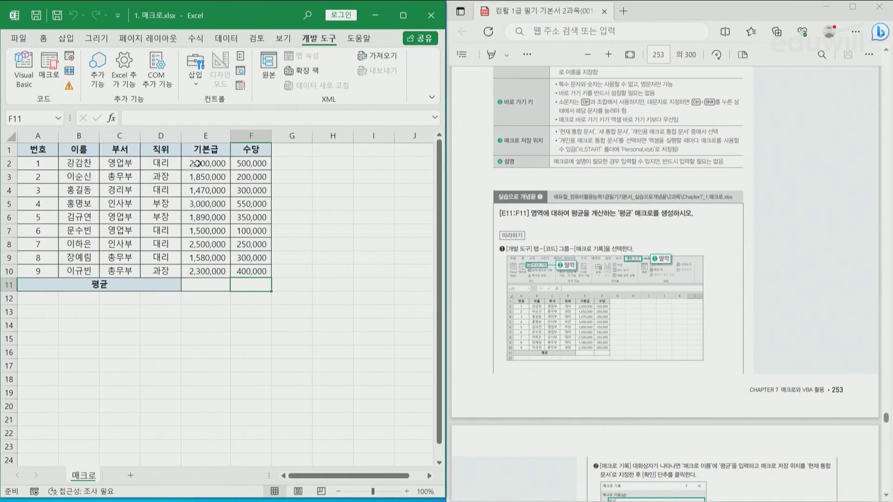
left_click(202, 285)
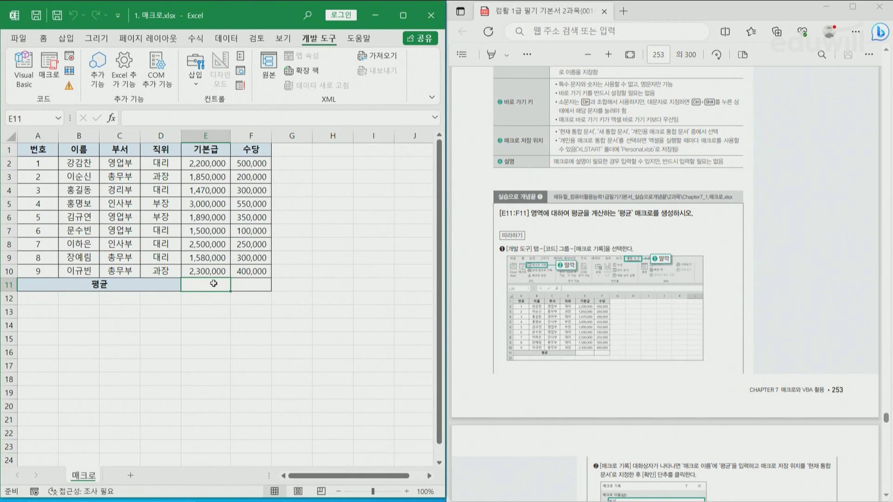
From empty cell I16, start recording a macro named 평균 stored in 현재 통합 문서.
left_click(390, 357)
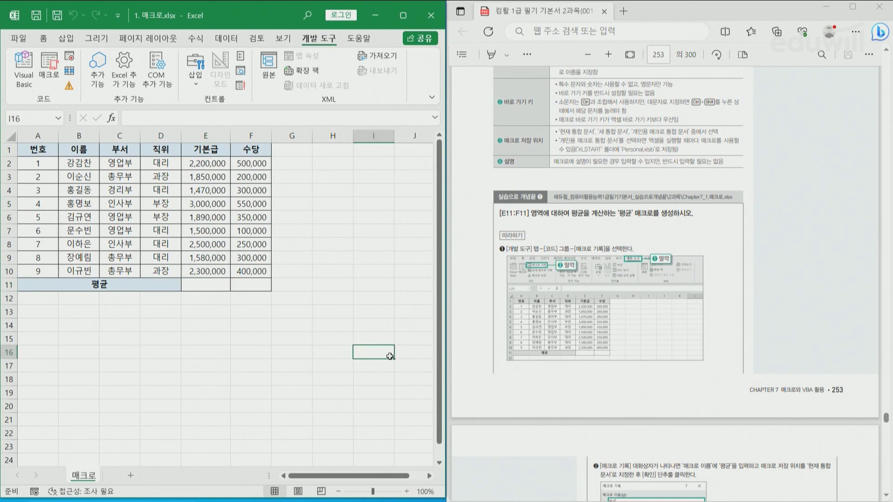
left_click(70, 56)
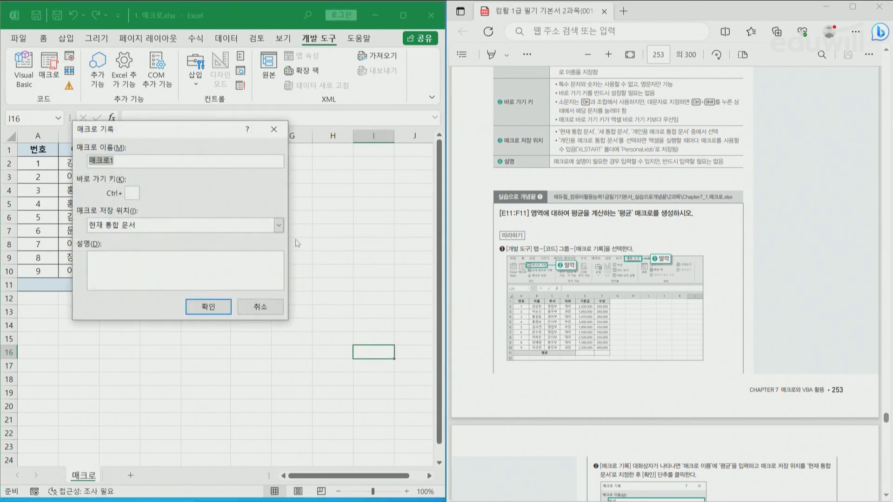
scroll(661, 291, "down", 6)
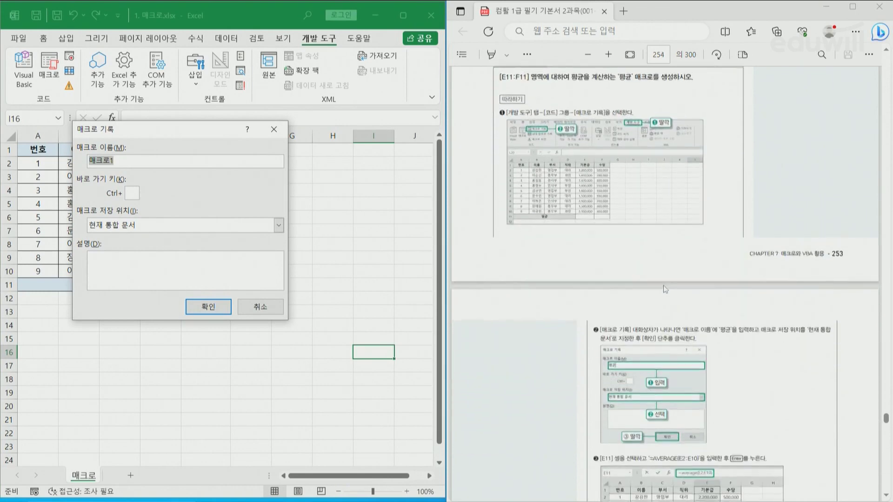
scroll(665, 289, "down", 2)
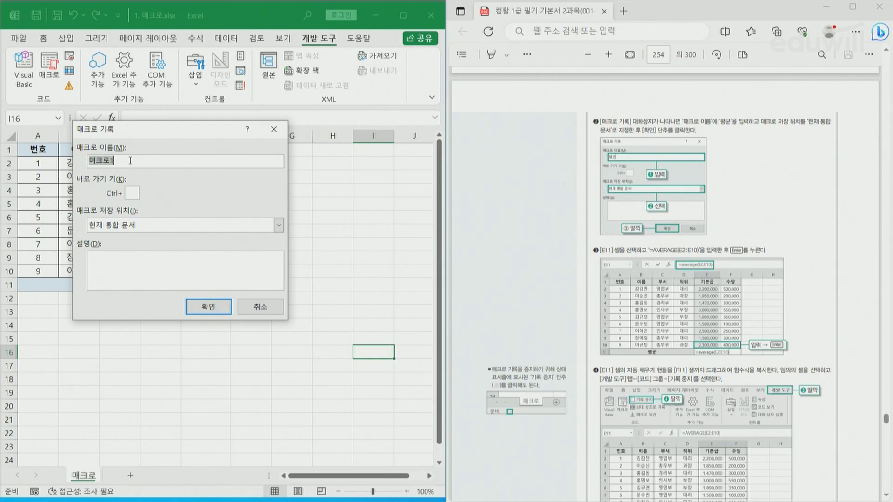
type("ㅍ평규")
left_click(205, 307)
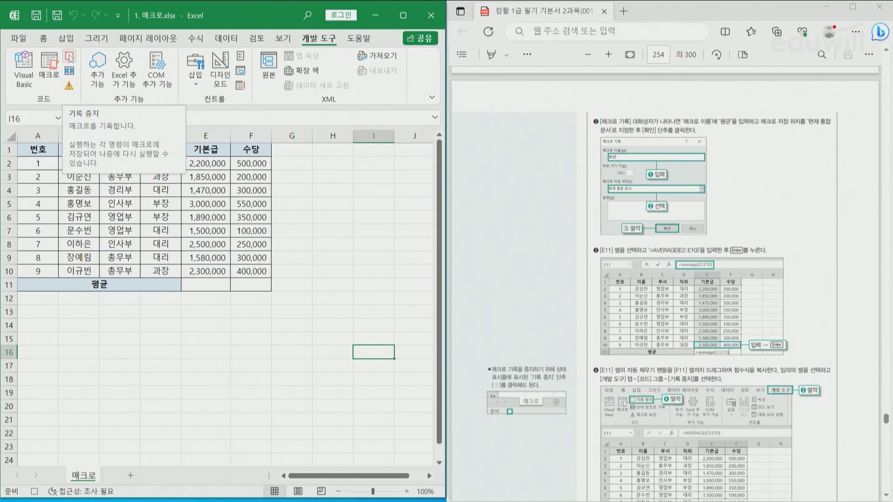
Enter the formula =average(E2:E10) in cell E11 to average the 기본급 column.
left_click(196, 283)
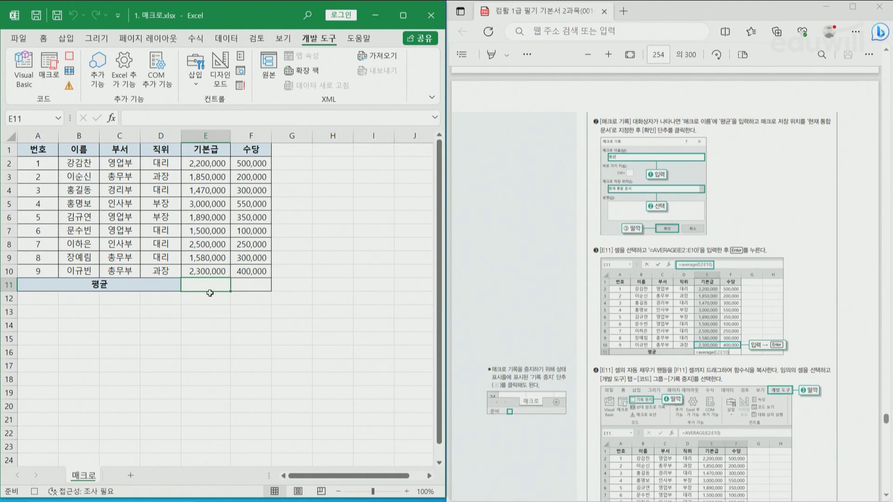
type("=av")
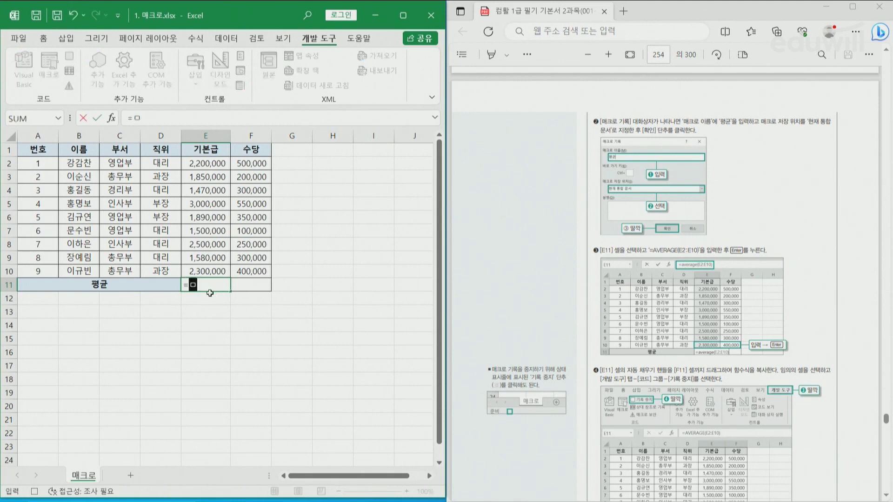
key("BackSpace")
key("BackSpace")
type("average")
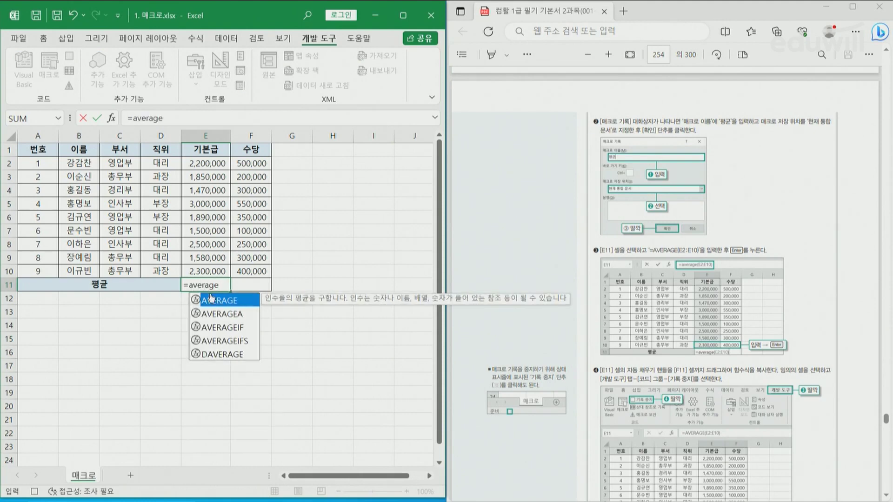
type("(")
left_click_drag(210, 165, 217, 271)
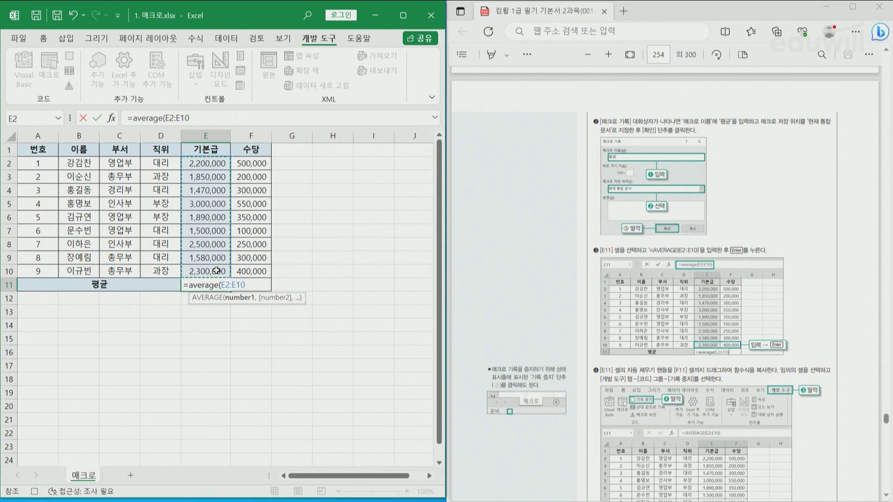
type(")")
key("Return")
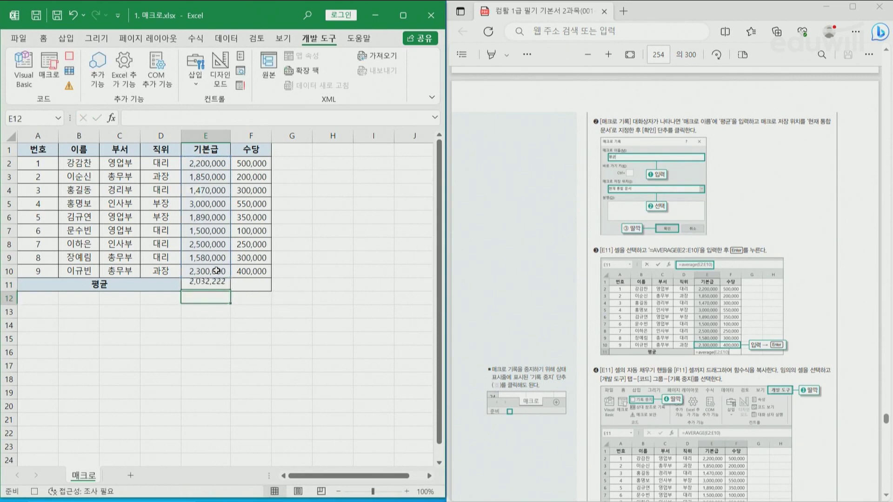
Copy the average formula from E11 across to F11, select empty cell H11 and stop recording the macro.
left_click(205, 284)
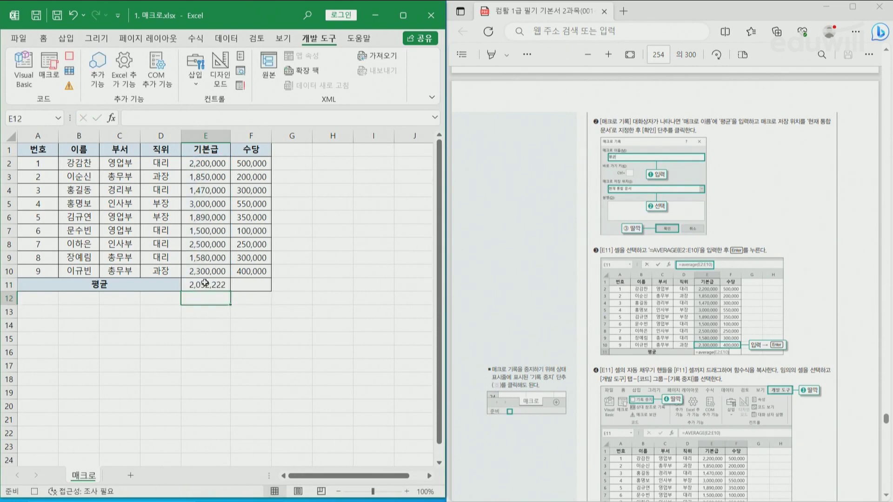
left_click_drag(230, 292, 260, 301)
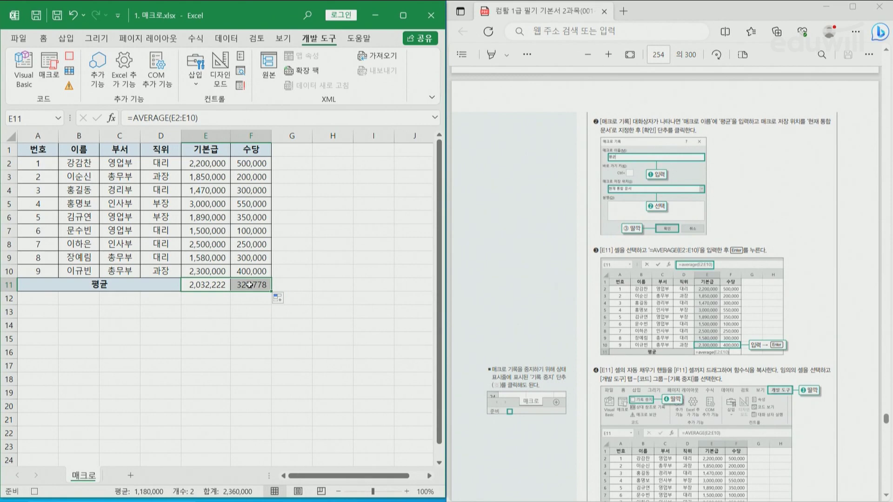
left_click(330, 285)
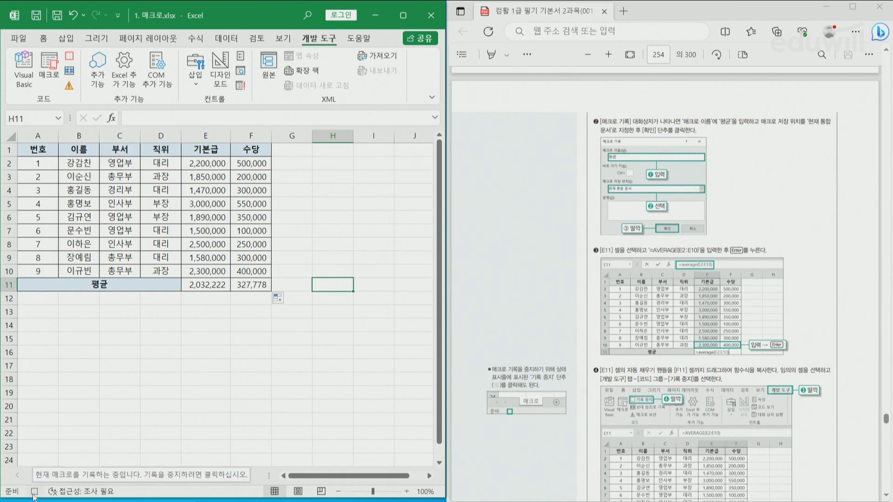
left_click(71, 58)
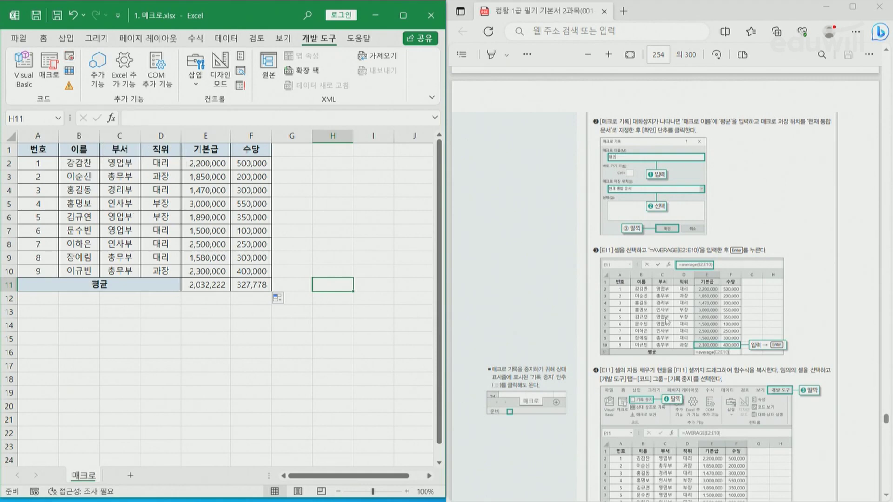
Insert the basic bevelled rectangle shape (사각형: 빗면) and draw it over cells H3:I4.
scroll(670, 318, "down", 3)
scroll(666, 320, "down", 7)
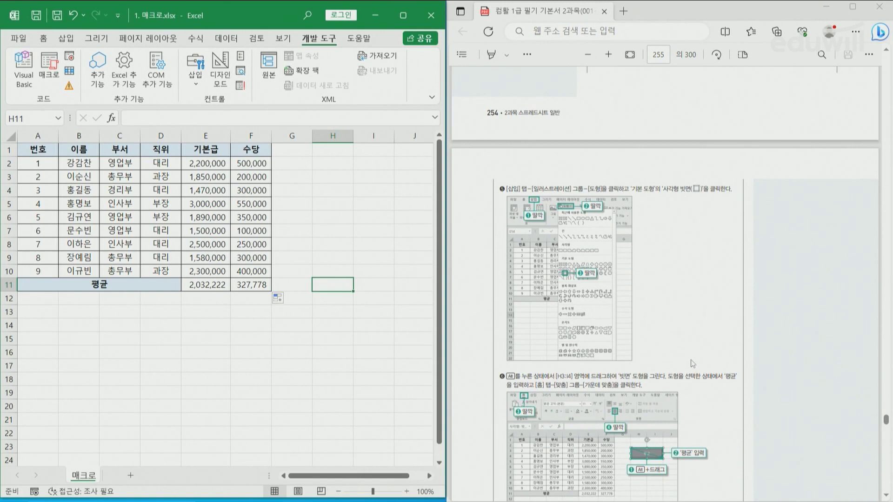
left_click(317, 335)
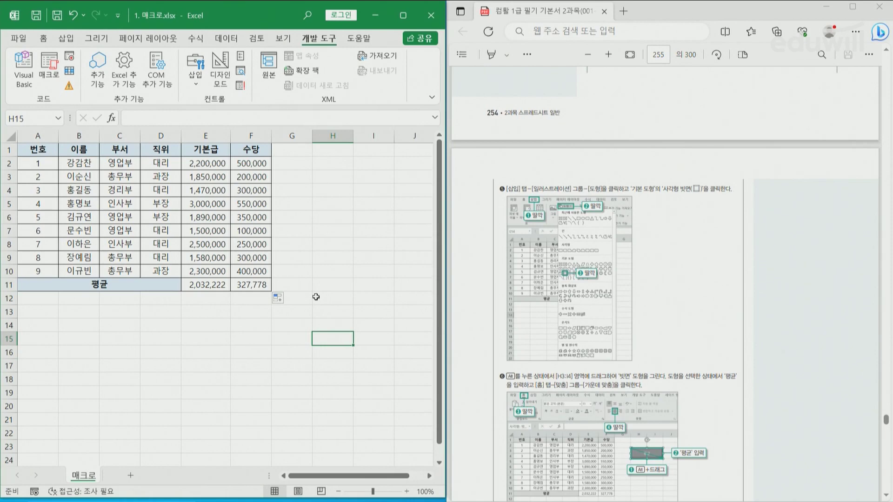
left_click(64, 39)
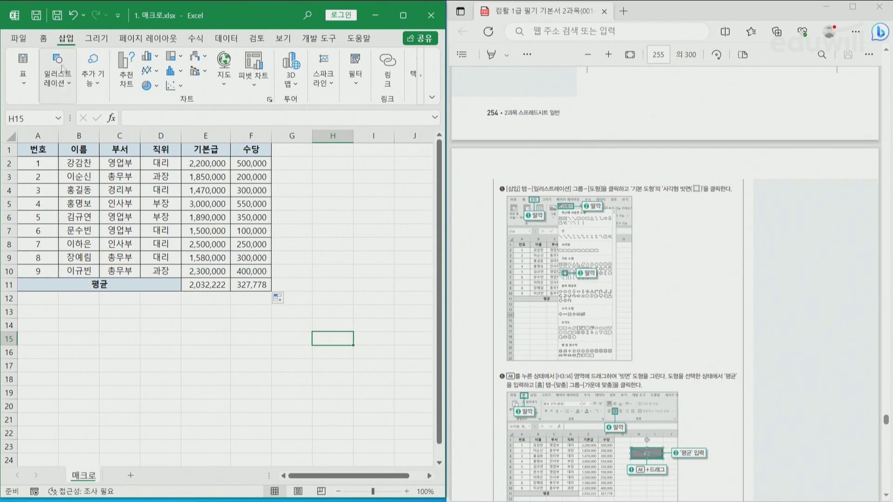
left_click(55, 87)
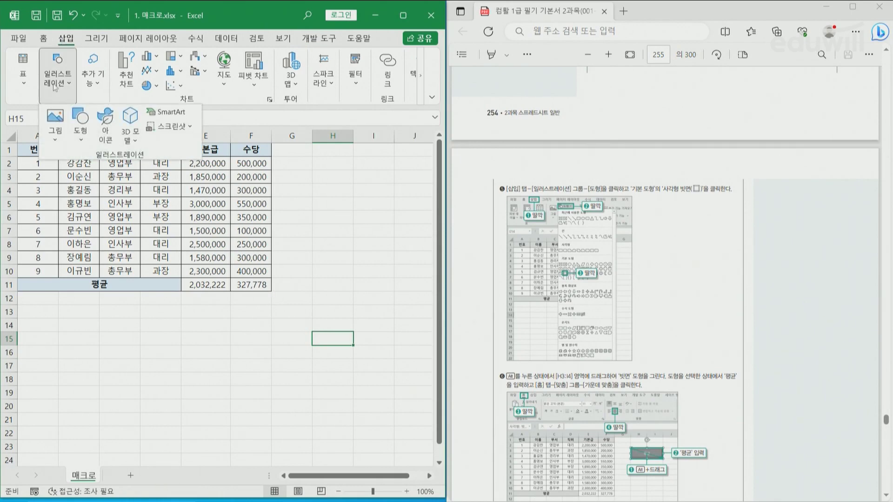
left_click(79, 138)
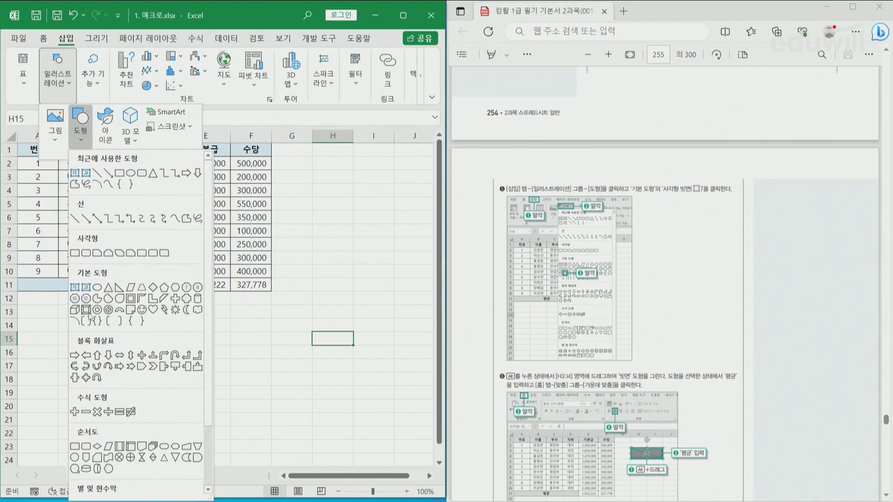
left_click(86, 310)
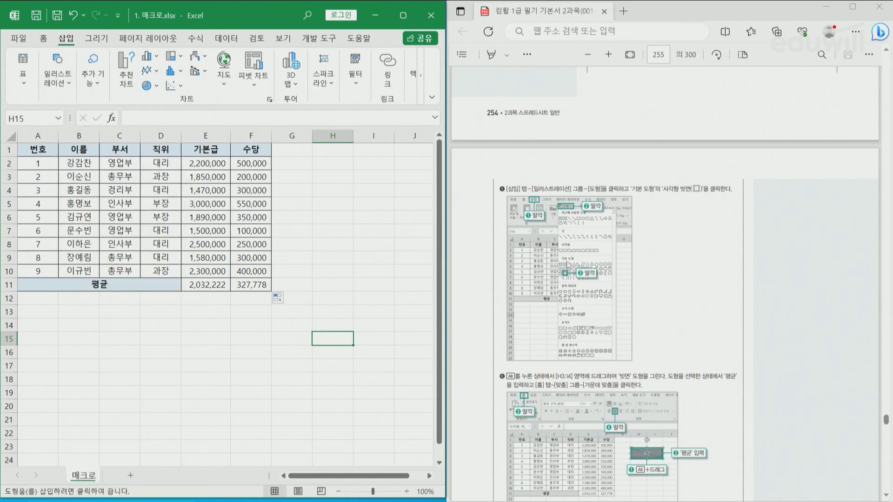
scroll(567, 264, "down", 5)
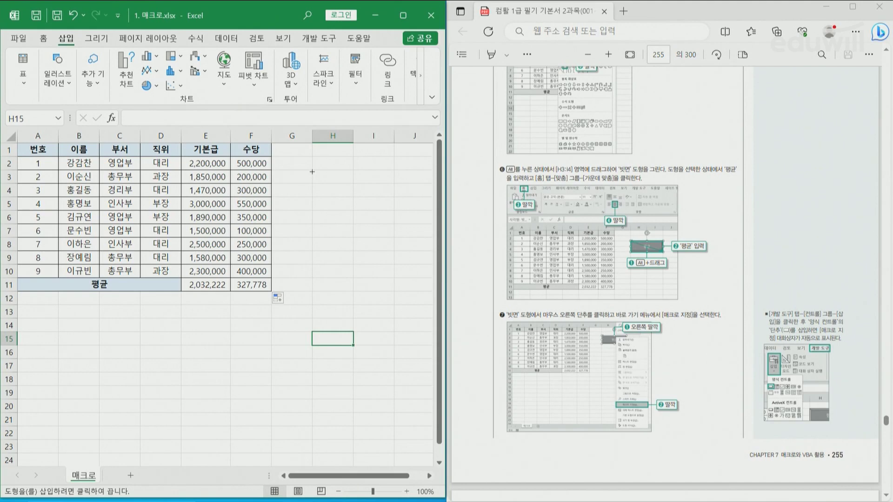
left_click_drag(312, 172, 383, 197)
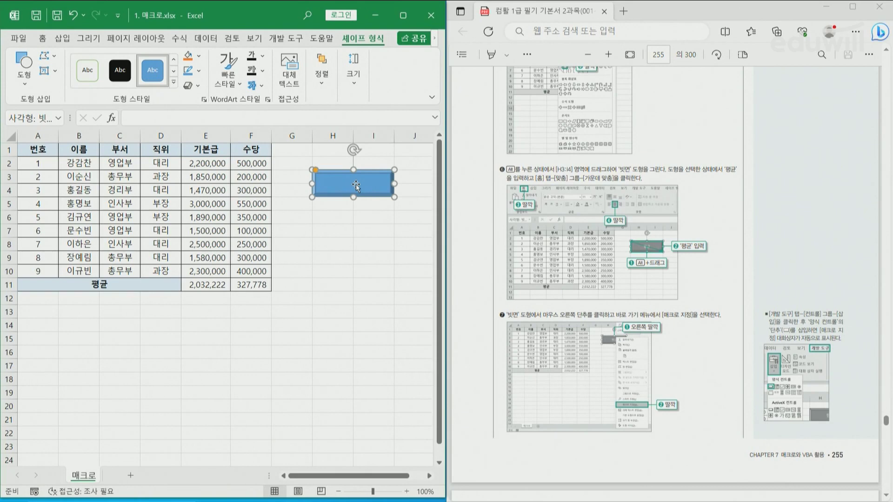
Label the bevel shape 평균 and centre its text both vertically and horizontally.
type("평ㄱ")
left_click(43, 39)
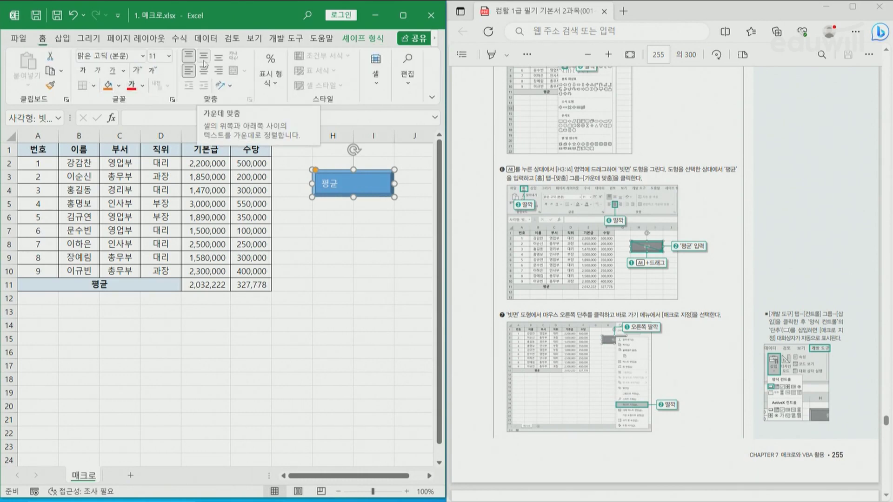
left_click(204, 63)
left_click(203, 72)
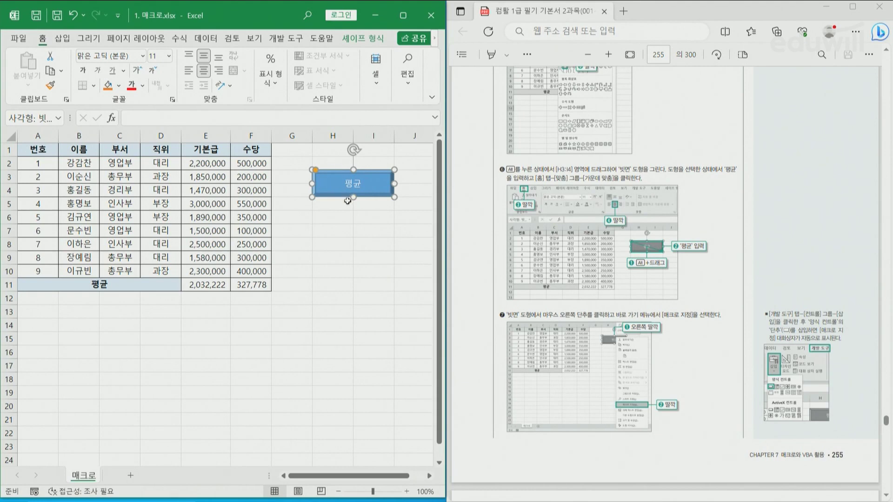
right_click(346, 173)
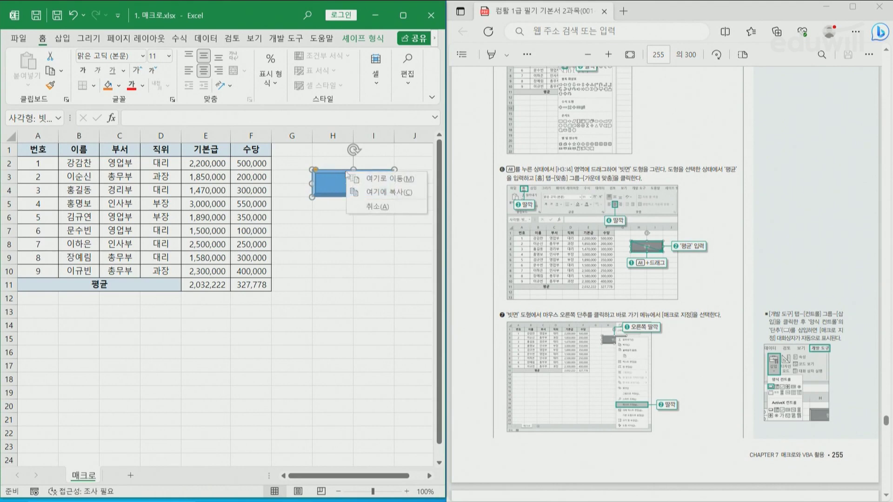
right_click(344, 175)
key("Escape")
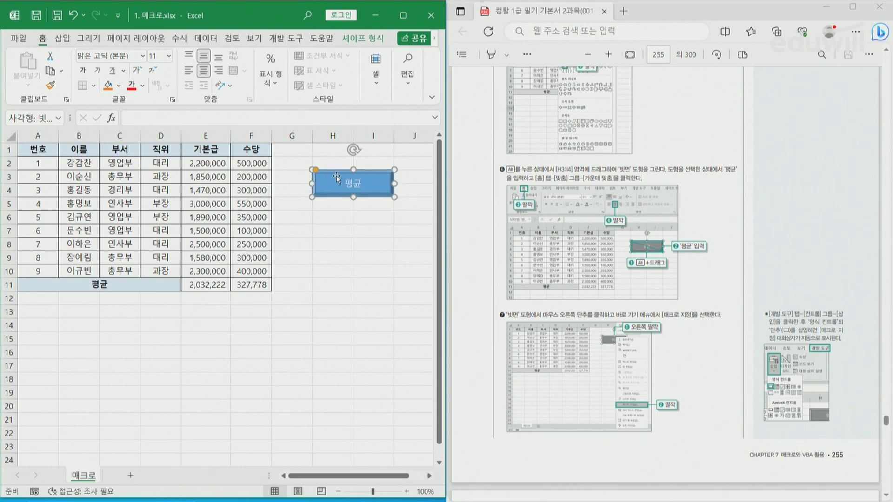
Assign the 평균 macro to the bevel shape, following the textbook's 매크로 지정 instructions on page 256.
right_click(336, 177)
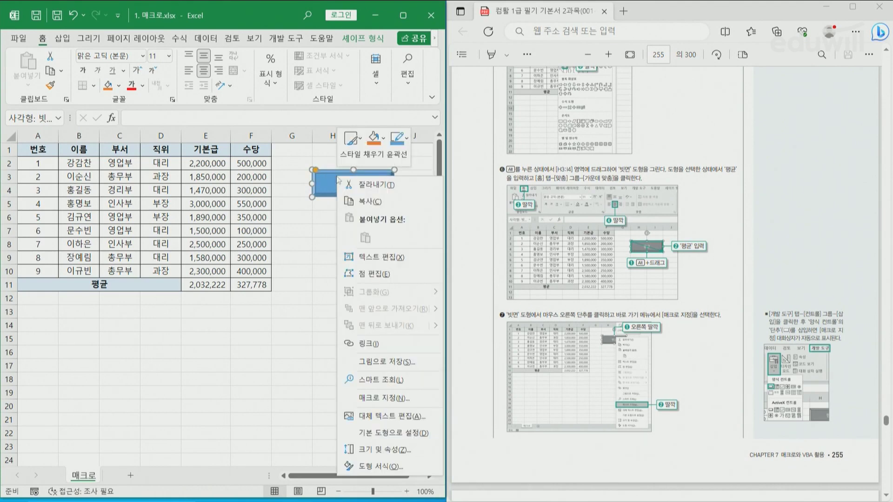
left_click(382, 398)
left_click_drag(535, 252, 194, 144)
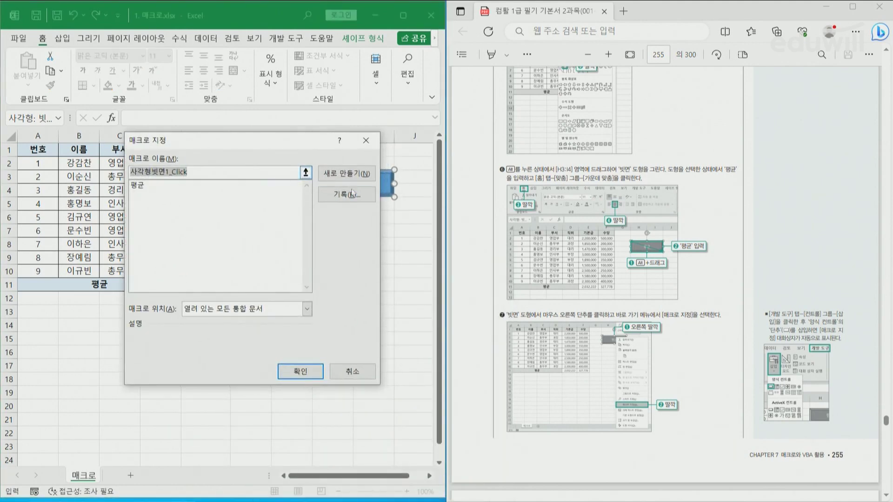
left_click(152, 186)
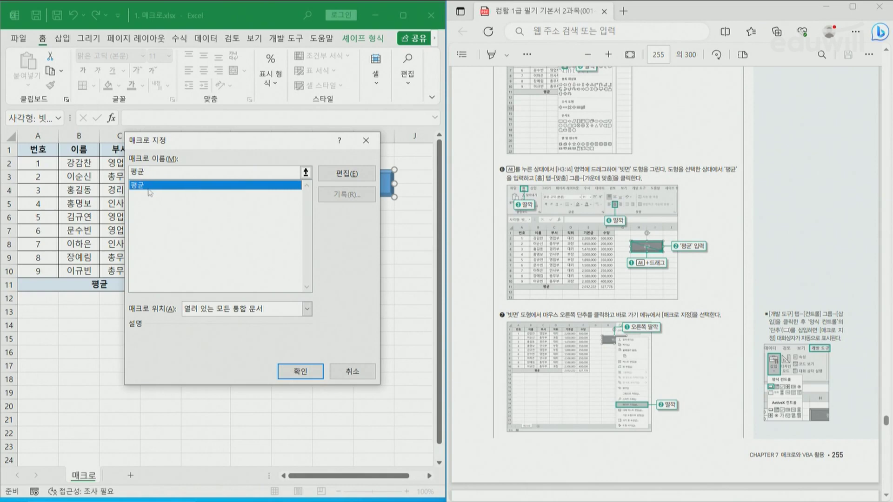
scroll(600, 264, "down", 7)
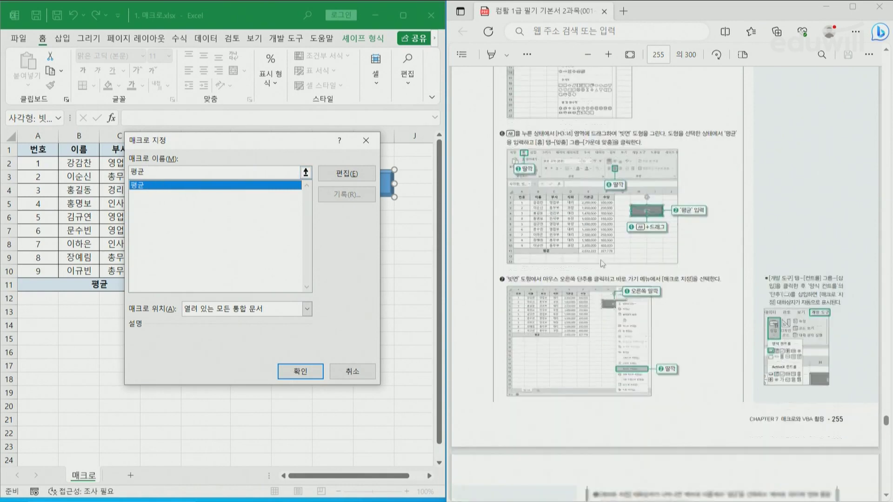
scroll(602, 264, "down", 2)
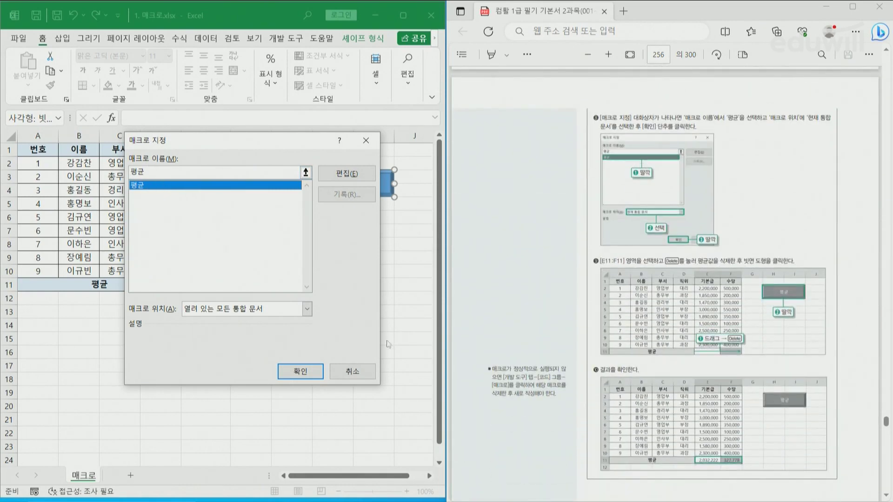
left_click(307, 372)
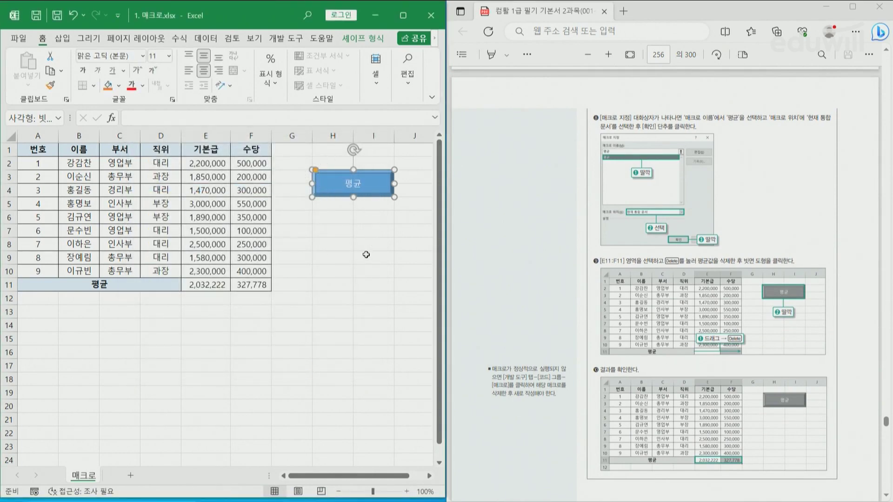
Delete the averages in E11:F11 and run the 평균 macro from the bevel shape to recalculate them.
scroll(604, 276, "down", 6)
scroll(603, 276, "up", 15)
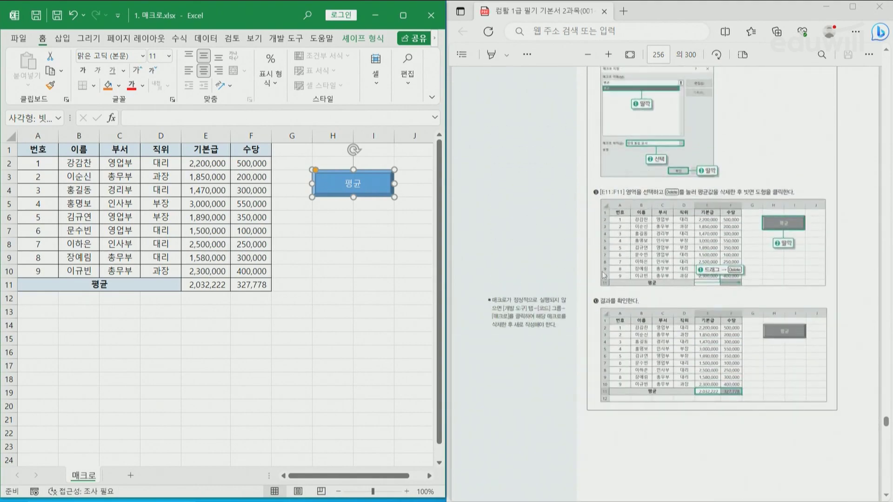
scroll(603, 276, "up", 5)
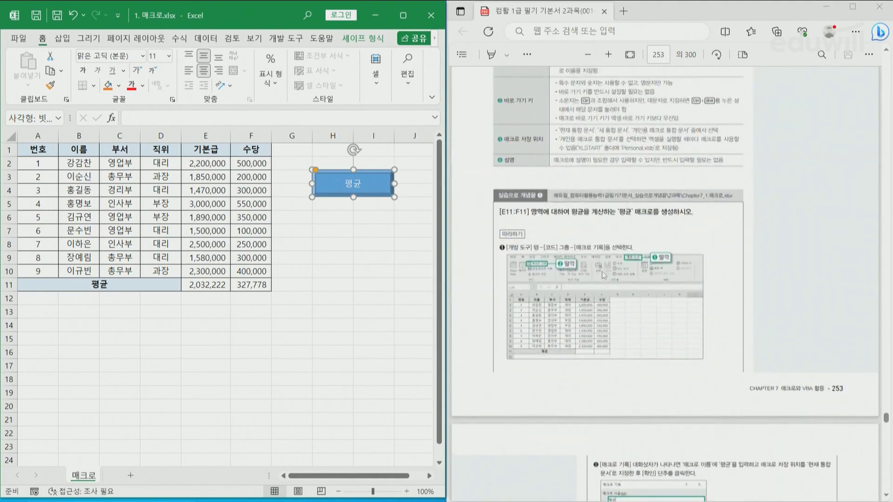
left_click(292, 326)
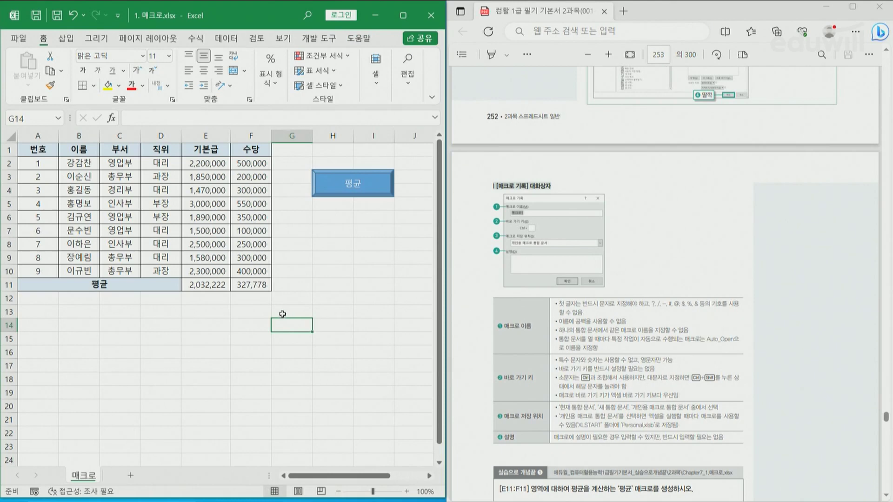
left_click(211, 284)
left_click_drag(229, 291, 258, 287)
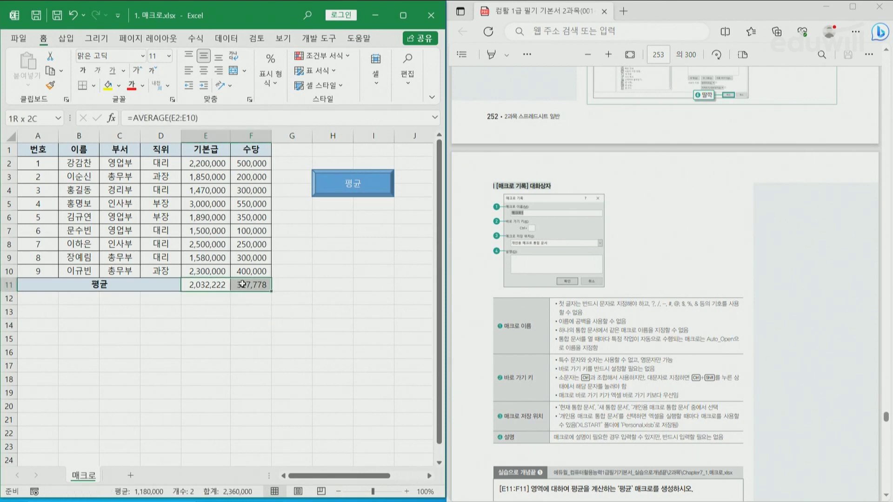
key("Delete")
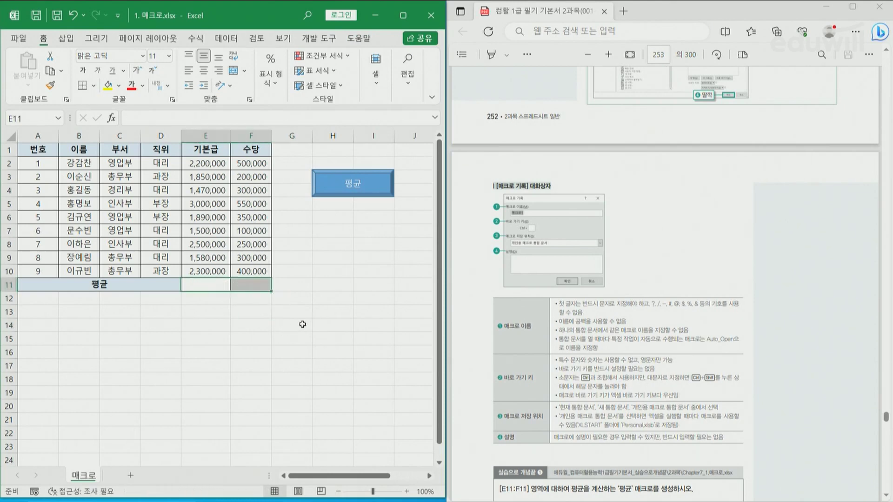
left_click(302, 324)
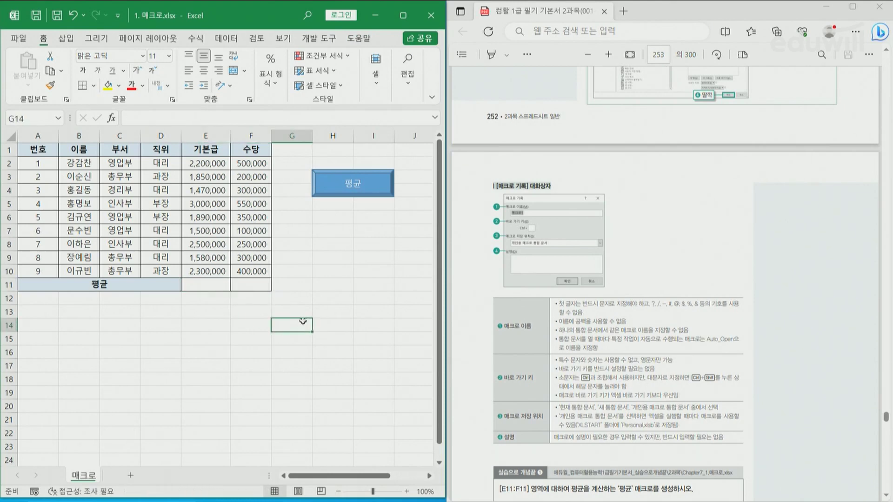
left_click(350, 198)
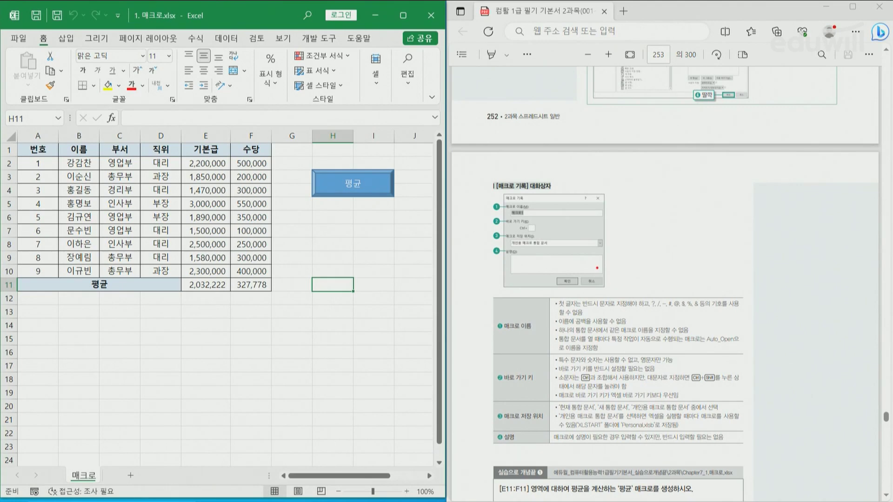
Open the 매크로 기록 dialog for a new macro and move it down over the lower table rows.
mouse_move(484, 190)
left_mouse_down()
mouse_move(511, 182)
mouse_move(490, 175)
mouse_move(501, 168)
left_mouse_up()
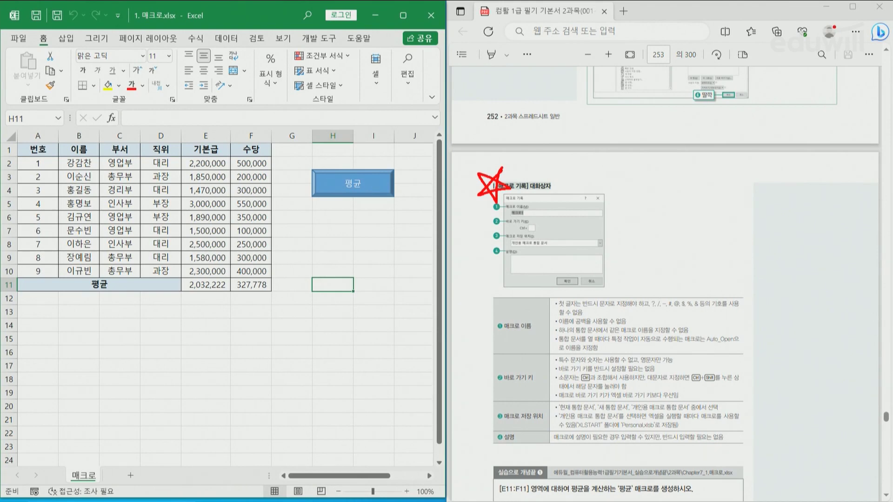
left_click(319, 38)
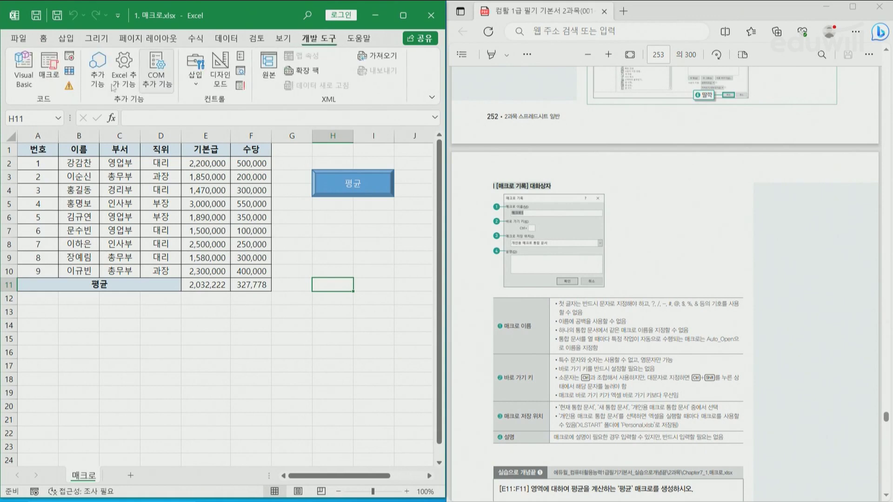
left_click(69, 56)
left_click_drag(153, 135, 174, 242)
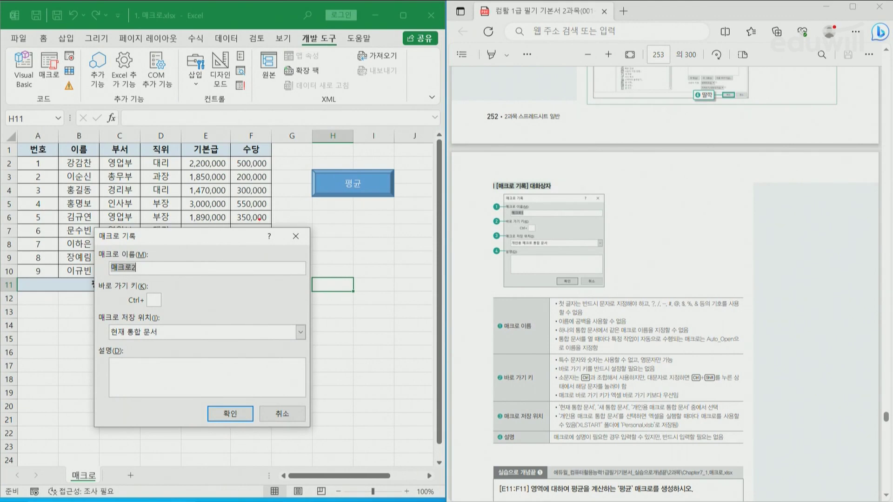
Underline the 매크로 이름 rules on page 253 about first characters, symbols, spaces and Auto_Open, and clear the marks.
left_click_drag(556, 307, 629, 309)
left_click_drag(653, 311, 699, 309)
mouse_move(536, 309)
left_mouse_down()
mouse_move(542, 295)
mouse_move(533, 320)
mouse_move(547, 326)
mouse_move(621, 321)
left_mouse_up()
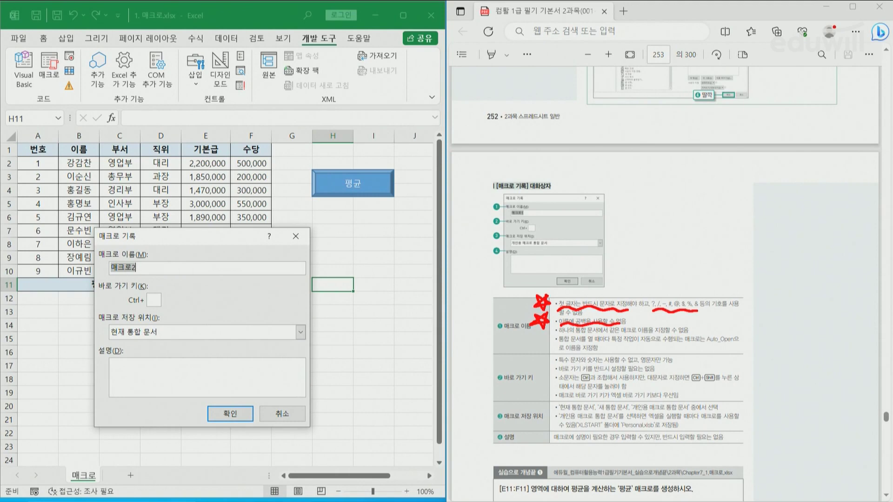
left_click_drag(703, 347, 740, 347)
key("Escape")
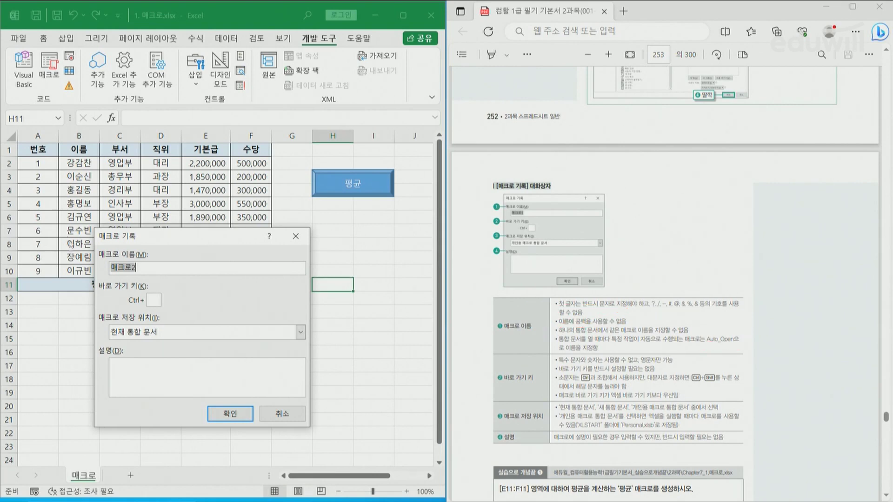
Try lowercase a as the macro's shortcut letter and replace it with uppercase A for Ctrl+Shift+A.
left_click(150, 301)
type("a")
key("BackSpace")
type("A")
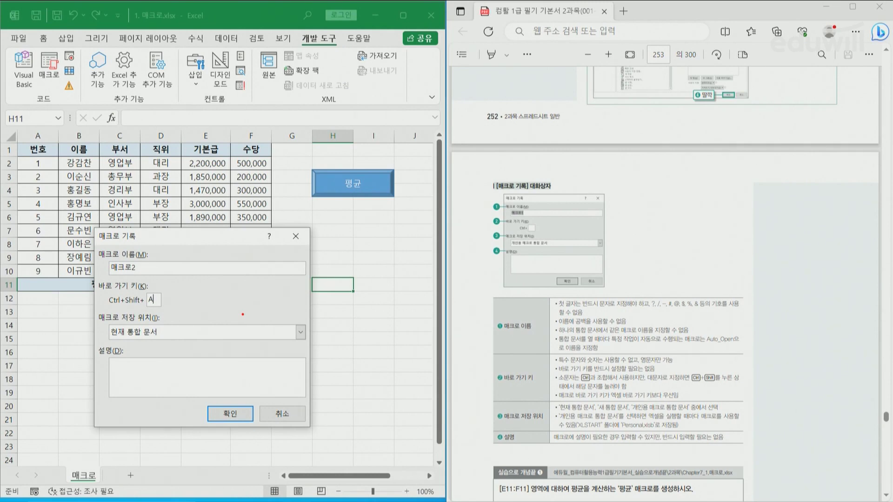
Underline the lowercase, uppercase and priority rules for 바로 가기 키 on page 253, star the priority rule, and clear the marks.
left_click_drag(557, 382, 609, 382)
left_click_drag(649, 382, 727, 385)
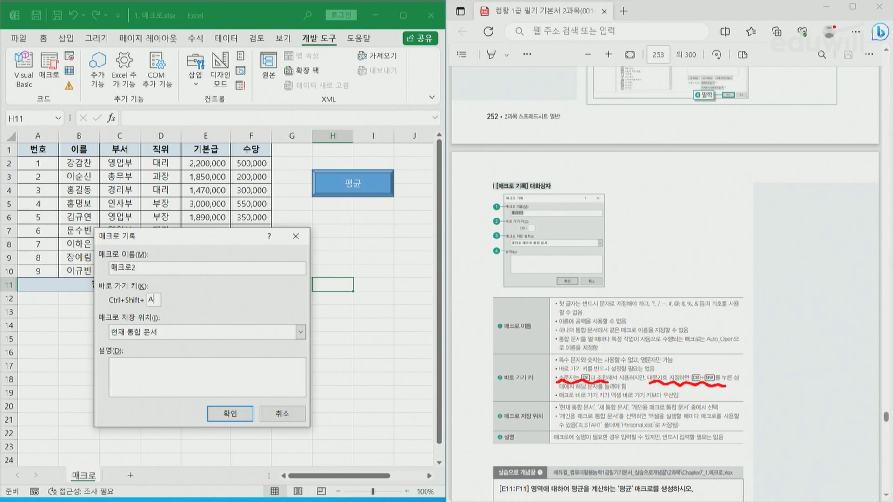
mouse_move(558, 388)
left_mouse_down()
mouse_move(544, 400)
mouse_move(560, 398)
left_mouse_up()
left_click_drag(558, 401, 612, 400)
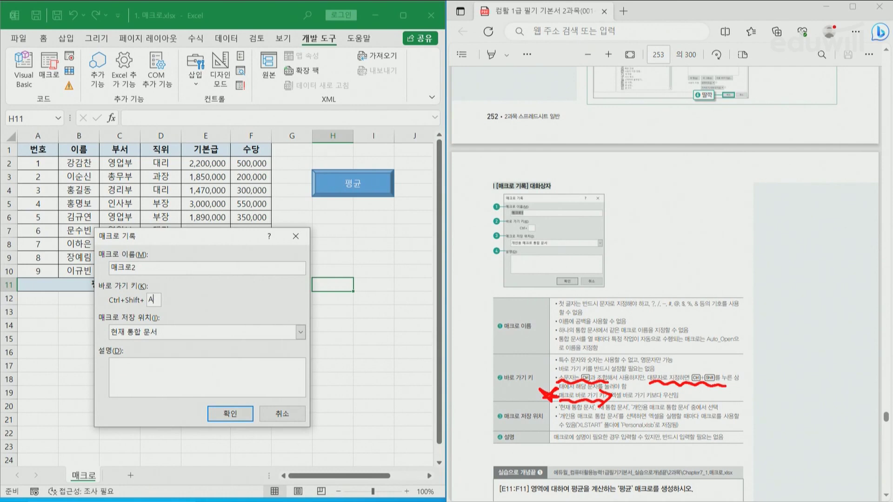
key("Escape")
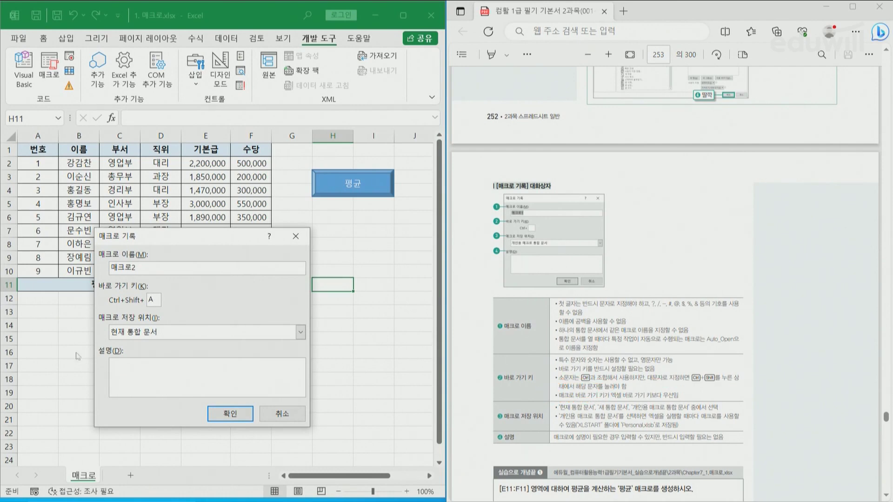
List the 매크로 저장 위치 choices and underline the textbook's 개인용 매크로 통합 문서 and Personal.xlsb rule.
left_click(158, 335)
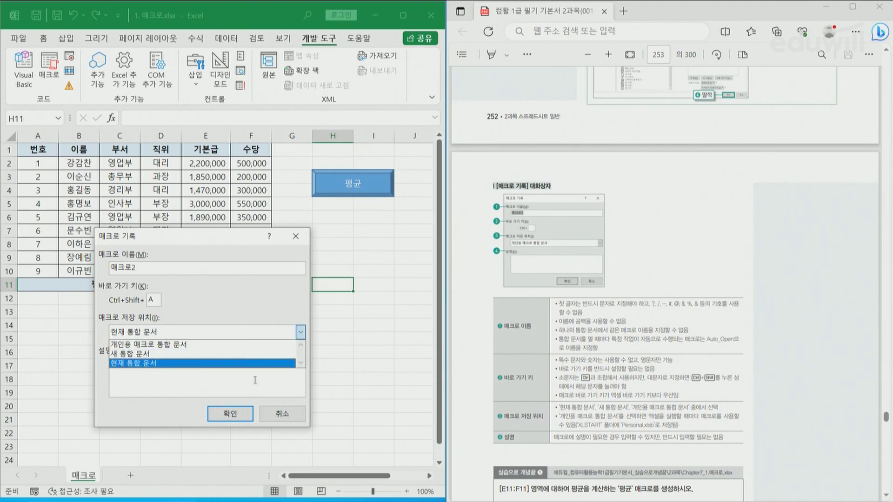
left_click(557, 403)
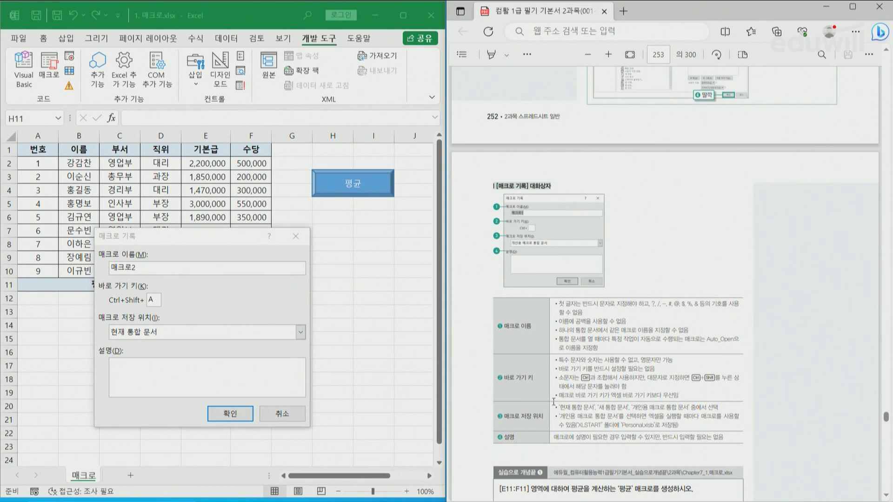
left_click_drag(551, 421, 628, 416)
left_click_drag(576, 433, 669, 431)
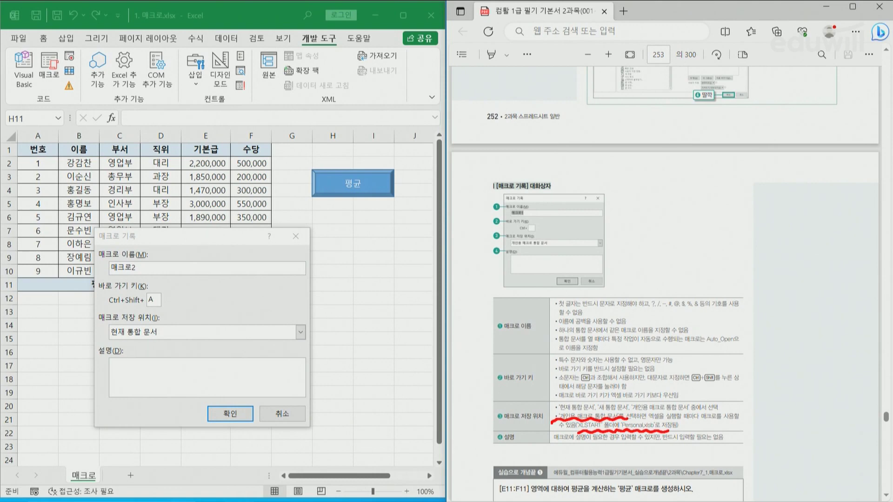
Circle the 설명 box of the 매크로 기록 dialog and close the dialog without recording a macro.
mouse_move(142, 401)
left_mouse_down()
mouse_move(107, 356)
mouse_move(144, 410)
left_mouse_up()
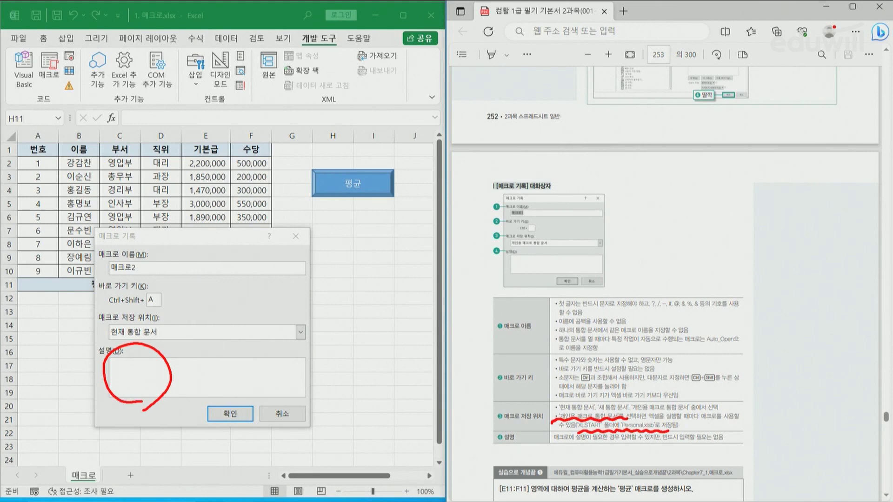
left_click(295, 236)
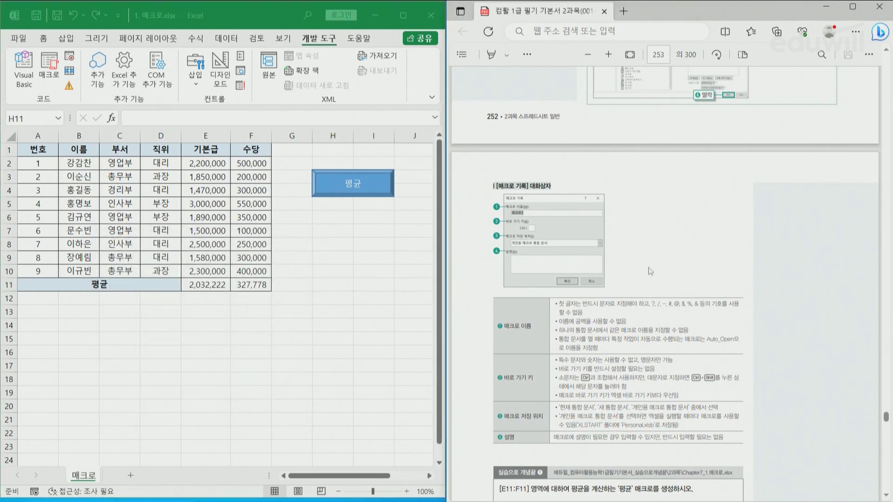
Maximize the textbook window and go to section 076, 매크로 실행, on page 258.
scroll(650, 271, "down", 15)
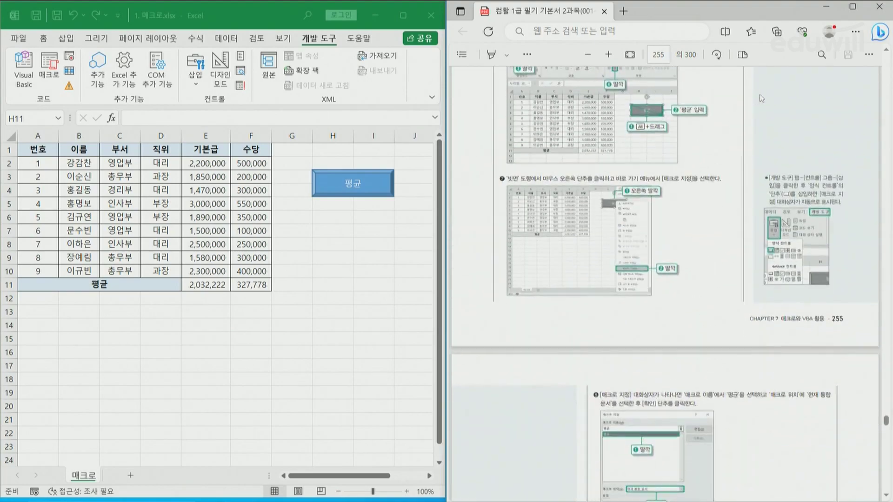
left_click(852, 6)
scroll(605, 282, "down", 10)
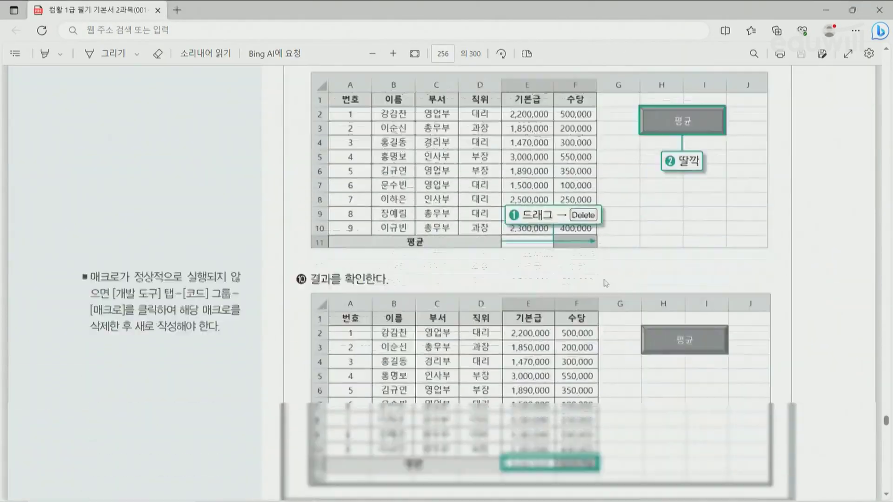
scroll(606, 283, "down", 15)
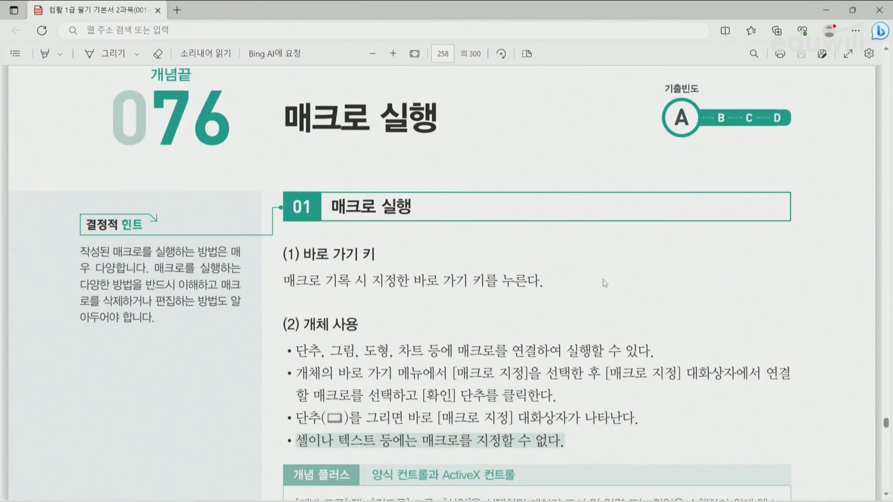
scroll(605, 283, "up", 2)
Mark the 바로 가기 키 and 개체 사용 methods on page 258, including 도형, 매크로 지정 and 단추, and clear the marks.
left_click_drag(305, 268, 375, 267)
left_click_drag(301, 335, 362, 335)
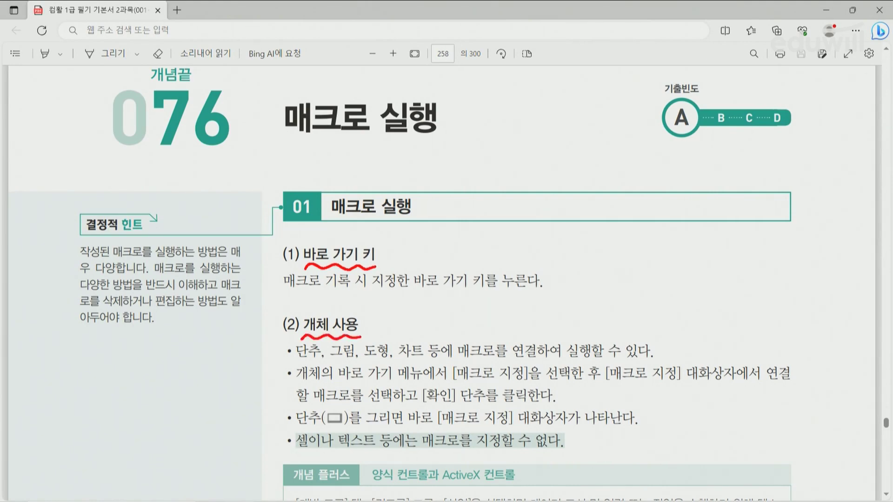
mouse_move(388, 359)
left_mouse_down()
mouse_move(365, 354)
mouse_move(390, 343)
mouse_move(388, 360)
left_mouse_up()
left_click_drag(296, 359, 430, 359)
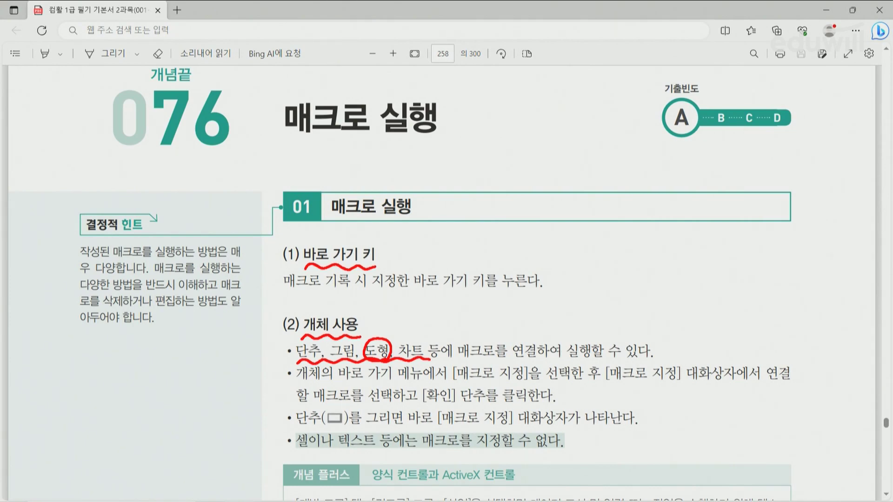
left_click_drag(449, 385, 537, 385)
mouse_move(350, 428)
left_mouse_down()
mouse_move(343, 432)
mouse_move(294, 399)
mouse_move(363, 411)
mouse_move(348, 432)
left_mouse_up()
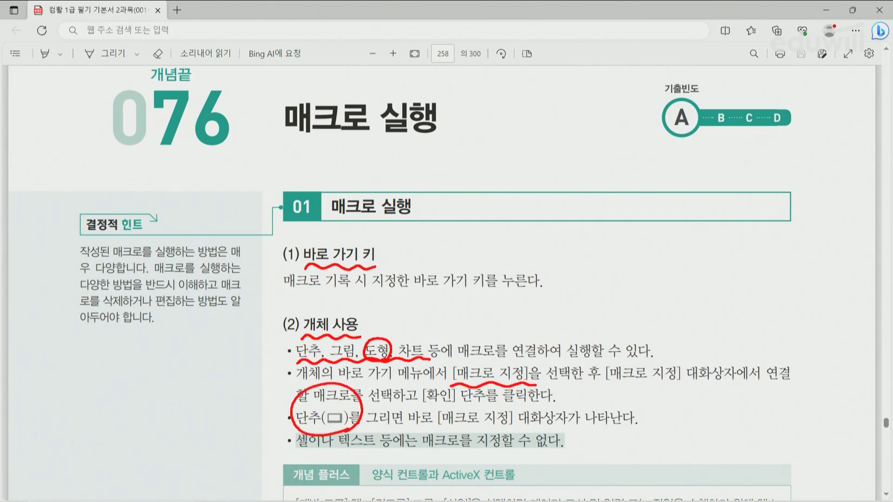
key("Escape")
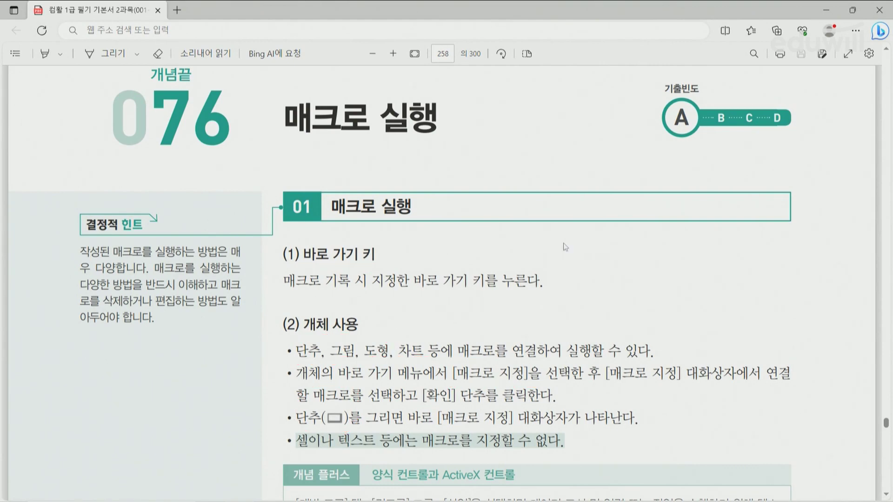
Return to the worksheet, draw a form-control button over H7:I8 and assign the 평균 macro to it.
key("super+Down")
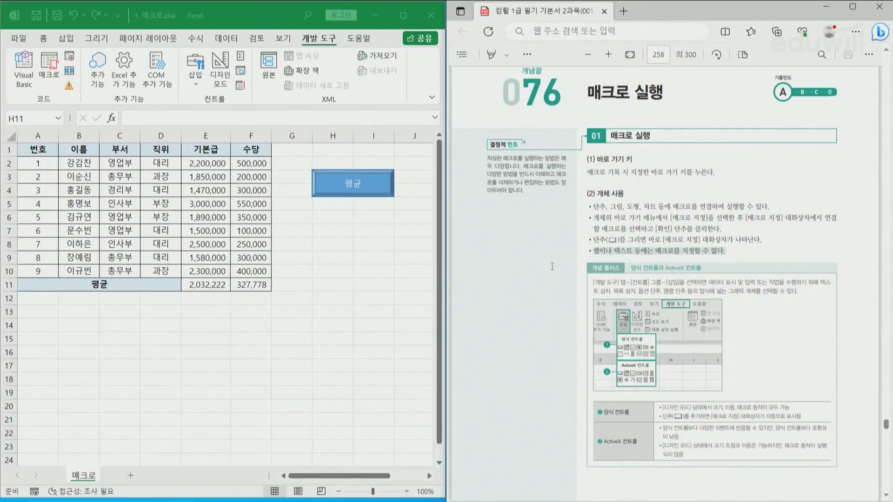
left_click(317, 244)
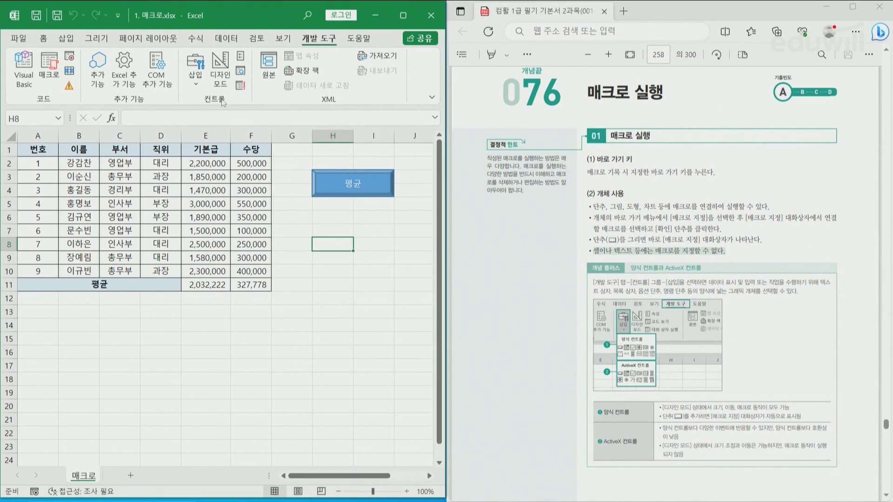
left_click(196, 86)
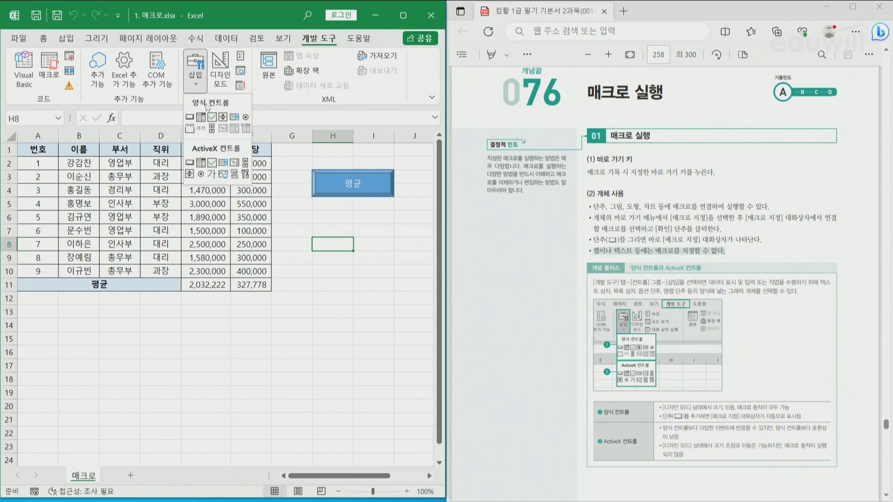
left_click(190, 118)
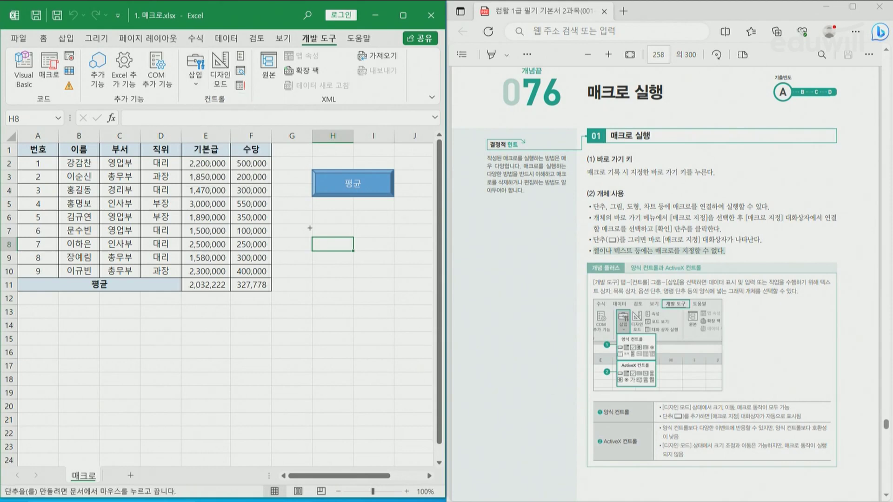
mouse_move(311, 225)
left_mouse_down()
mouse_move(337, 245)
mouse_move(390, 254)
left_mouse_up()
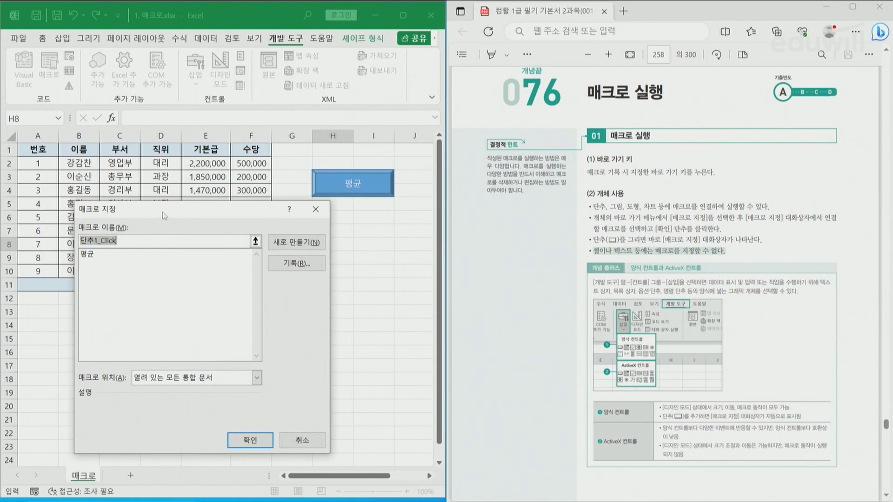
left_click(97, 255)
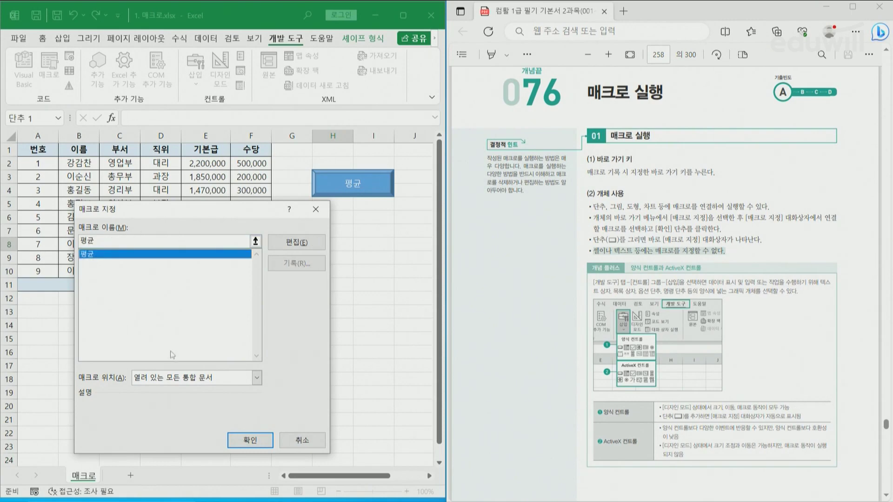
left_click(251, 441)
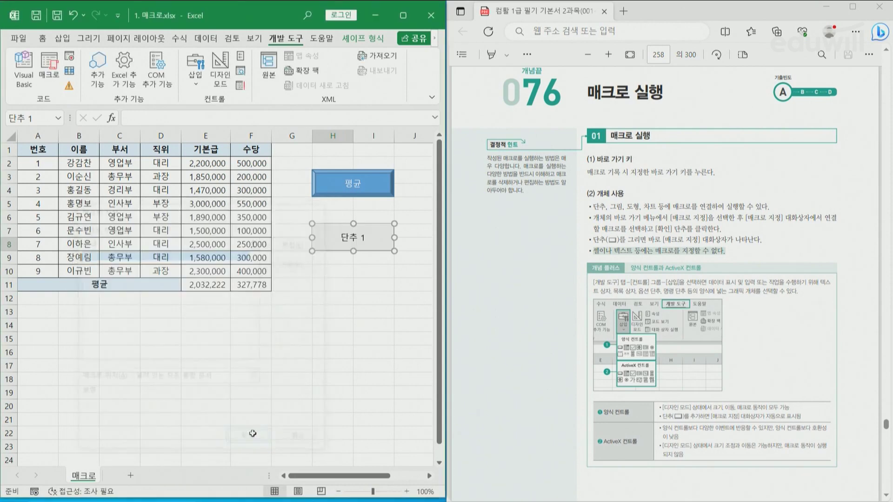
Change the new form button's caption to 평균 and deselect the button.
left_click(355, 237)
key("BackSpace")
key("BackSpace")
key("BackSpace")
key("BackSpace")
type("평균")
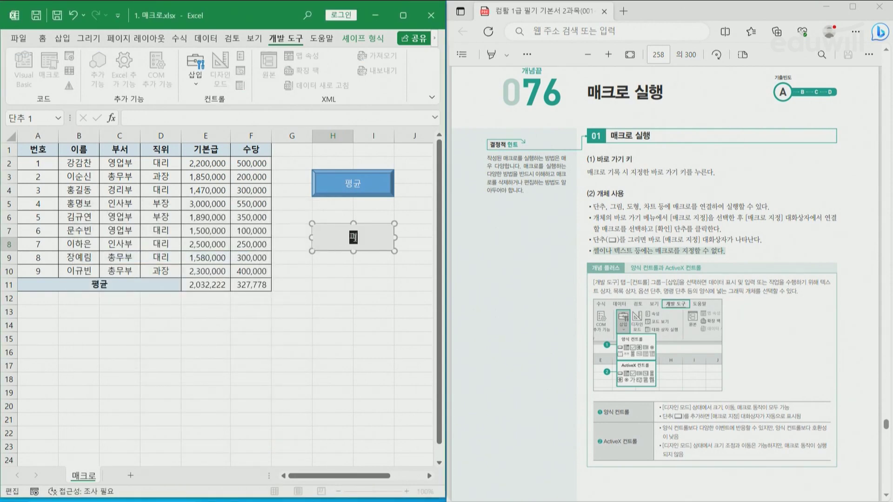
left_click(304, 294)
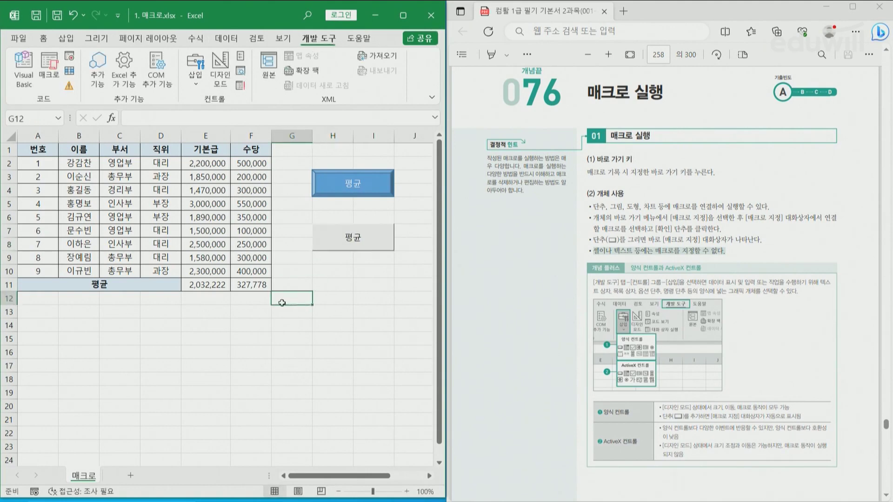
Delete the averages in E11:F11 and run the 평균 macro from the new form button.
left_click_drag(214, 285, 243, 284)
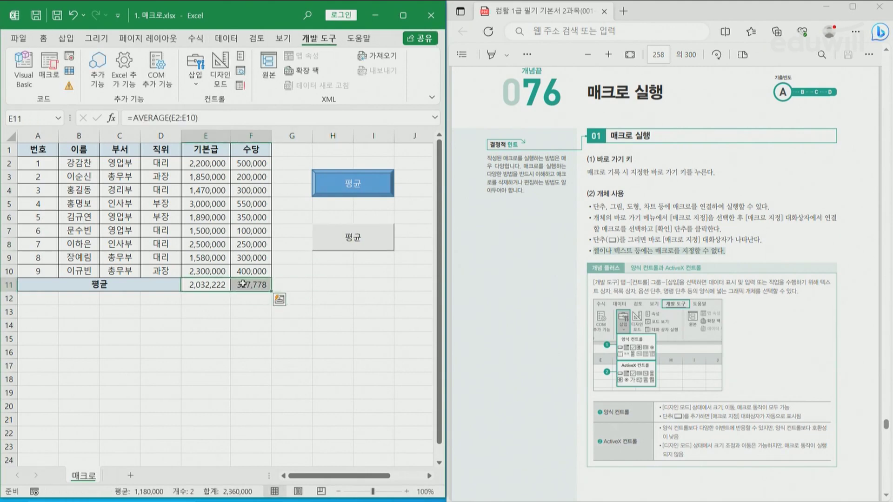
key("Delete")
left_click(325, 310)
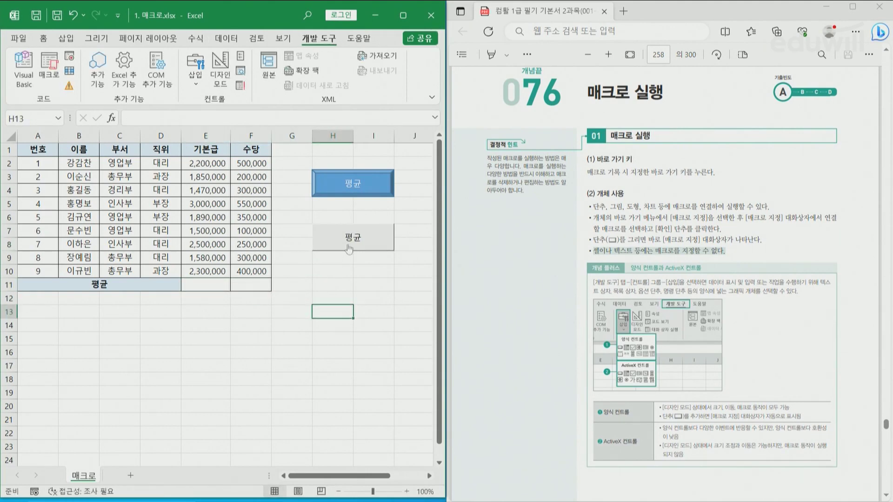
left_click(348, 246)
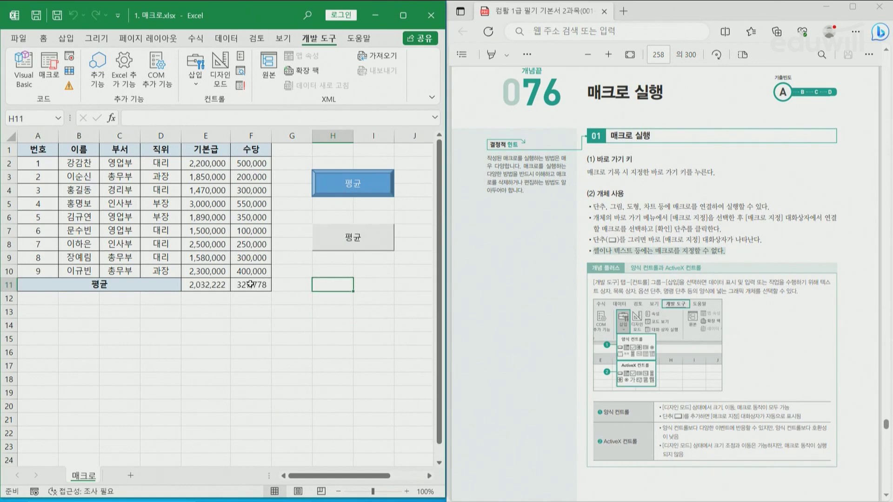
Highlight the textbook's 단추 rule, then mark which objects accept macros and that 셀 and 텍스트 cannot on the maximized page.
left_click_drag(596, 241, 769, 241)
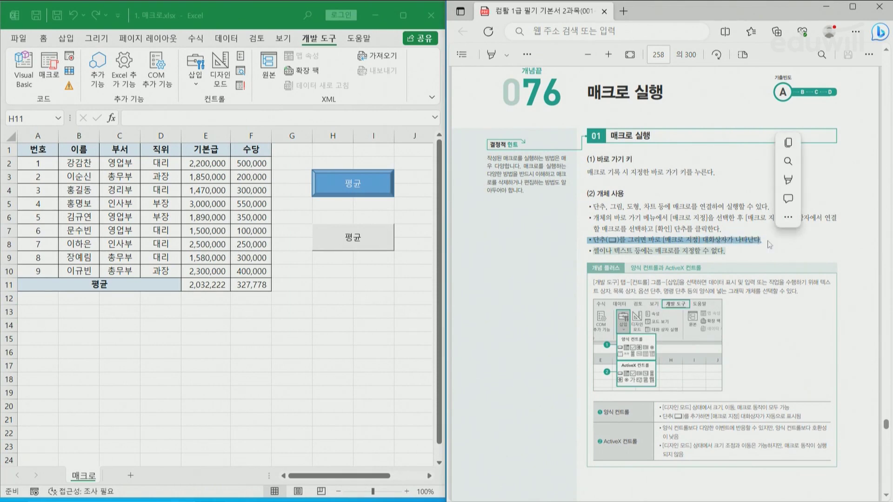
left_click(769, 245)
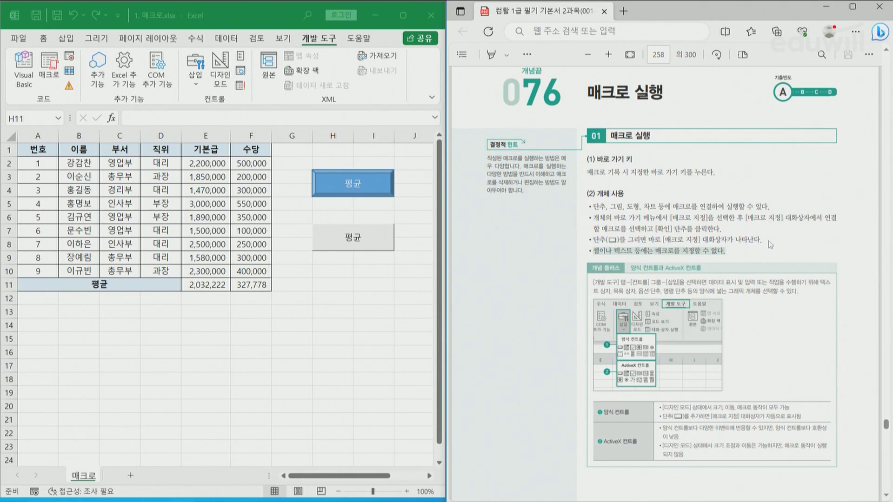
left_click(852, 7)
scroll(735, 151, "down", 5)
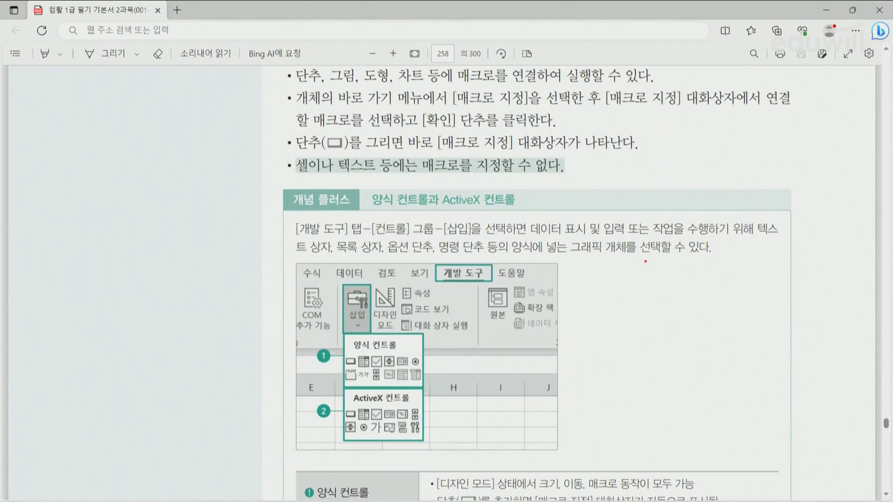
mouse_move(300, 152)
left_mouse_down()
mouse_move(273, 173)
mouse_move(306, 166)
mouse_move(298, 175)
mouse_move(302, 158)
mouse_move(317, 178)
mouse_move(367, 150)
mouse_move(368, 178)
mouse_move(575, 173)
left_mouse_up()
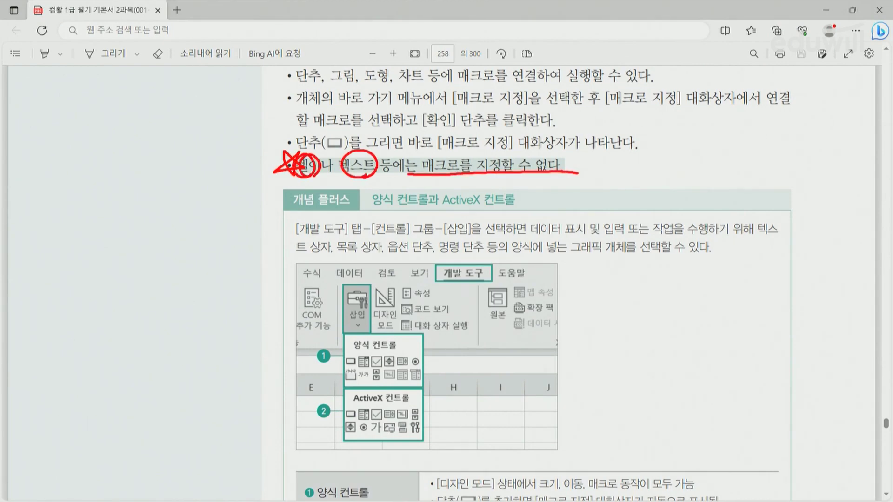
left_click_drag(296, 88, 427, 86)
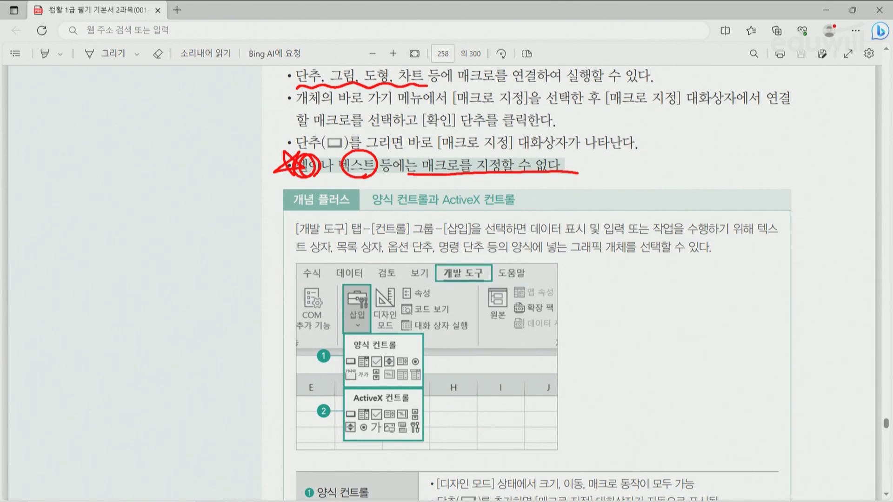
Circle the 양식 and ActiveX control headings and their button icons in the textbook figure, and clear the marks.
mouse_move(366, 353)
left_mouse_down()
mouse_move(370, 335)
mouse_move(373, 351)
left_mouse_up()
mouse_move(371, 405)
left_mouse_down()
mouse_move(379, 385)
mouse_move(372, 409)
left_mouse_up()
left_click_drag(356, 367, 352, 372)
mouse_move(358, 413)
left_mouse_down()
mouse_move(341, 414)
mouse_move(357, 409)
left_mouse_up()
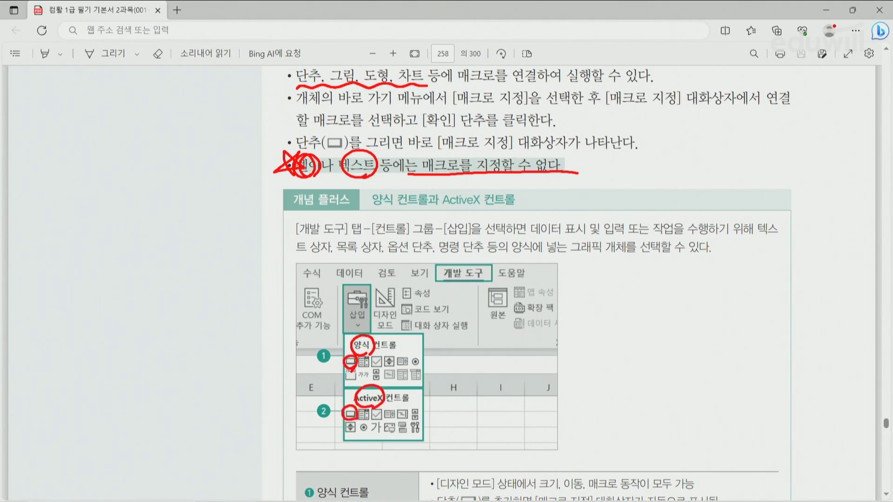
key("Escape")
Go past the control comparison table to the textbook's (3) [매크로] 대화상자 section and place the textbook beside Excel.
scroll(670, 252, "down", 3)
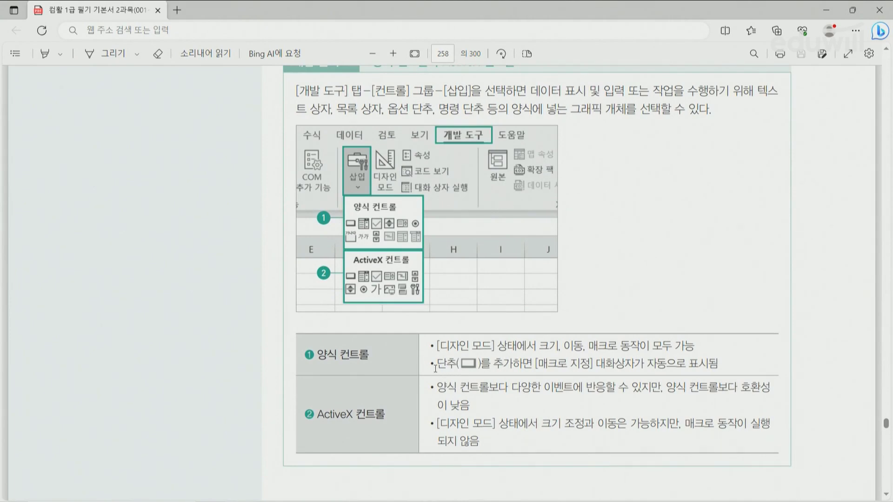
scroll(438, 365, "down", 3)
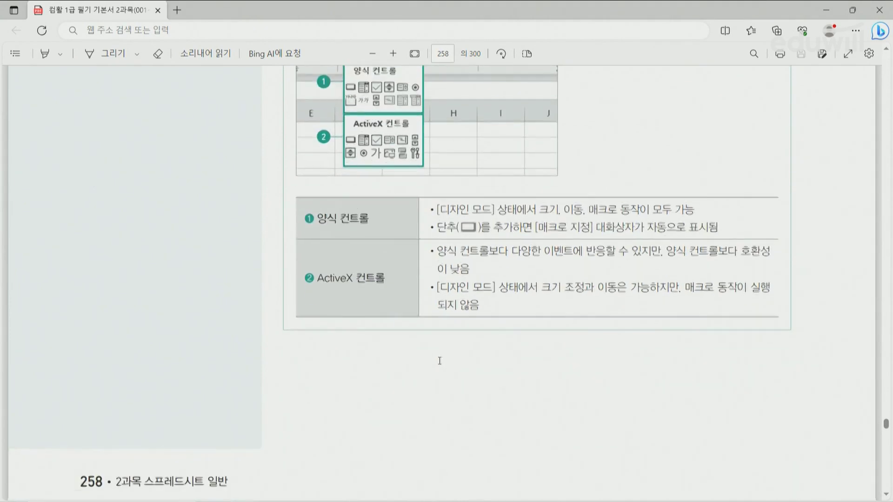
scroll(440, 361, "down", 3)
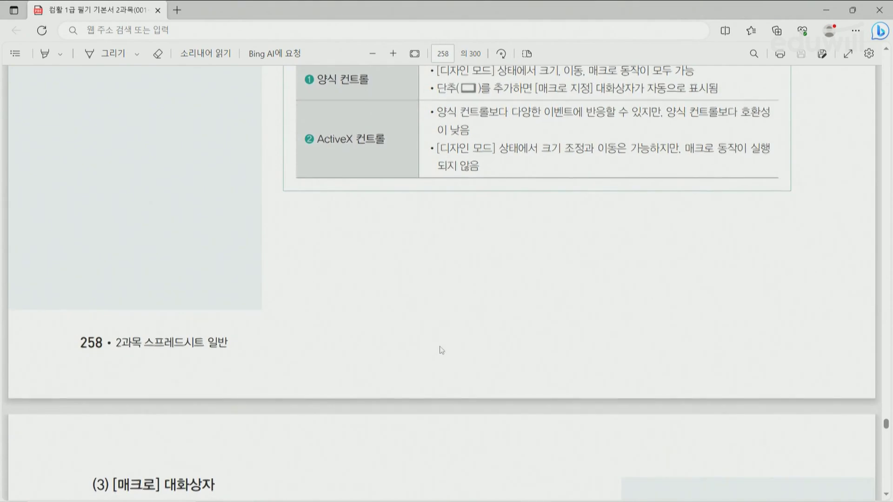
scroll(442, 350, "down", 8)
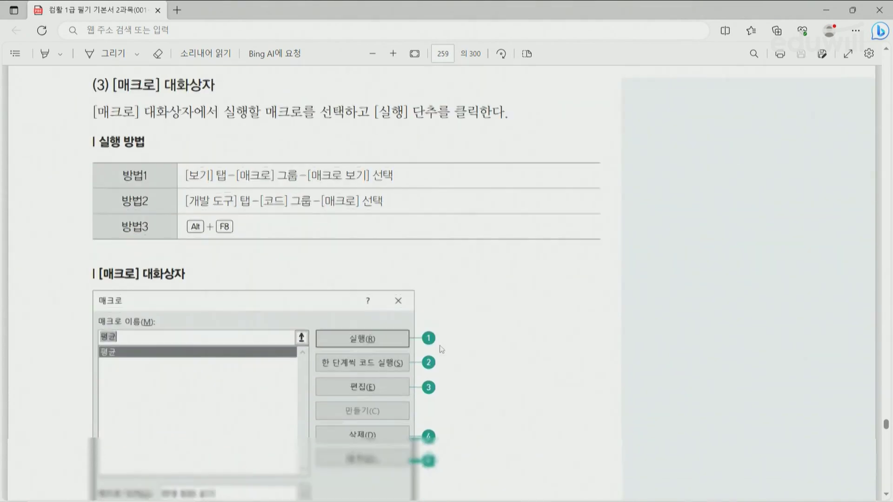
scroll(442, 350, "up", 2)
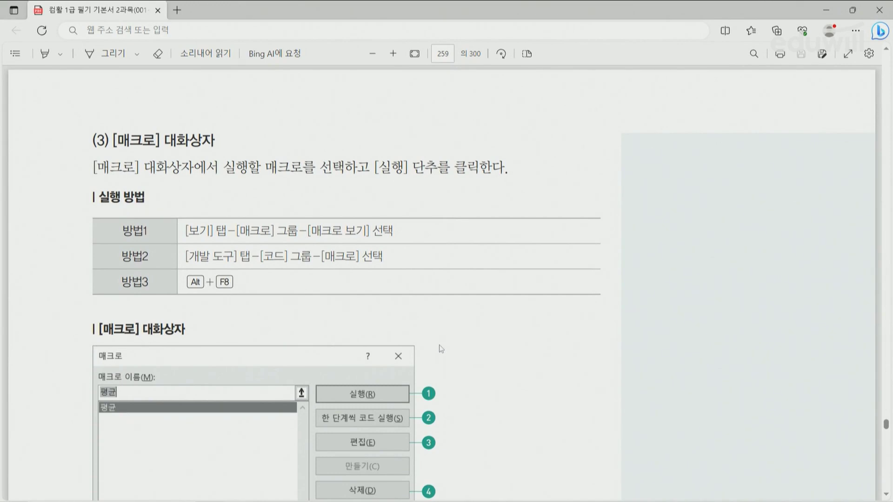
key("super+Right")
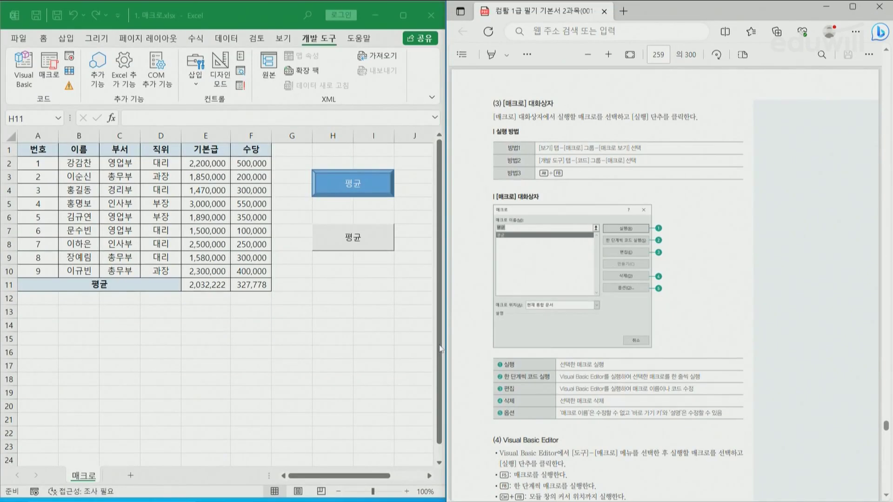
Bring up the list of macros in the workbook and open the 평균 macro's code for editing.
left_click(235, 361)
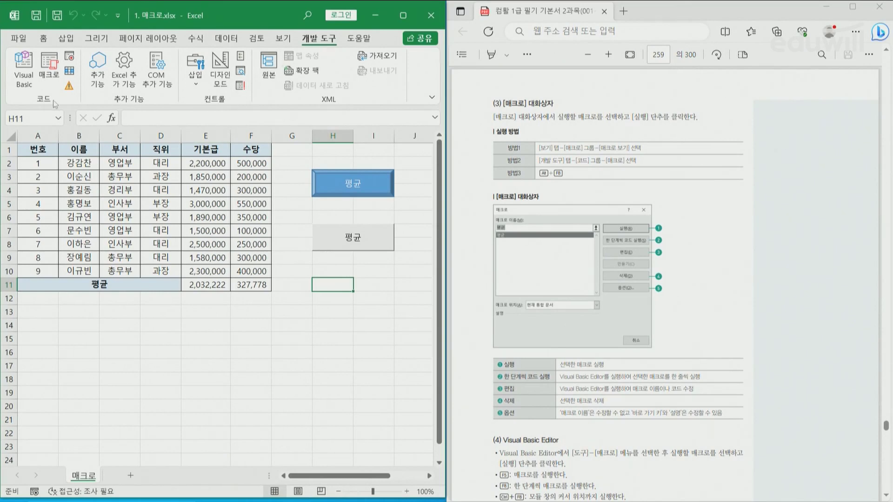
left_click(49, 69)
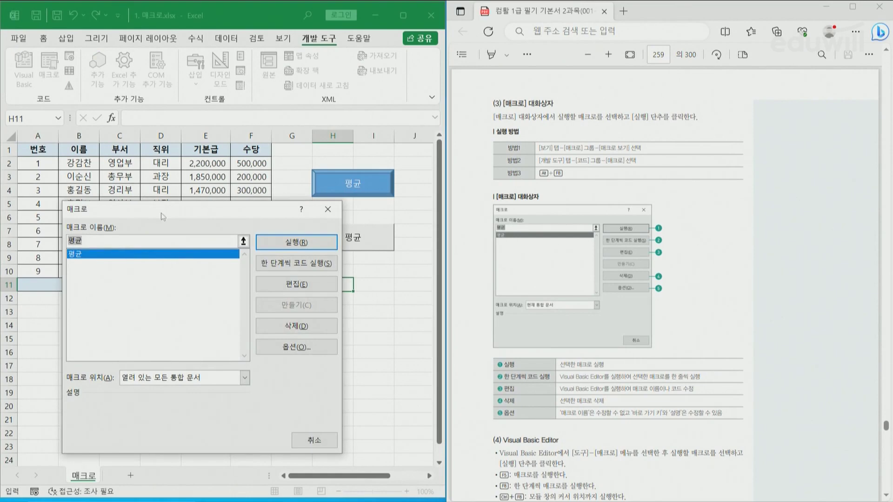
left_click_drag(163, 216, 146, 171)
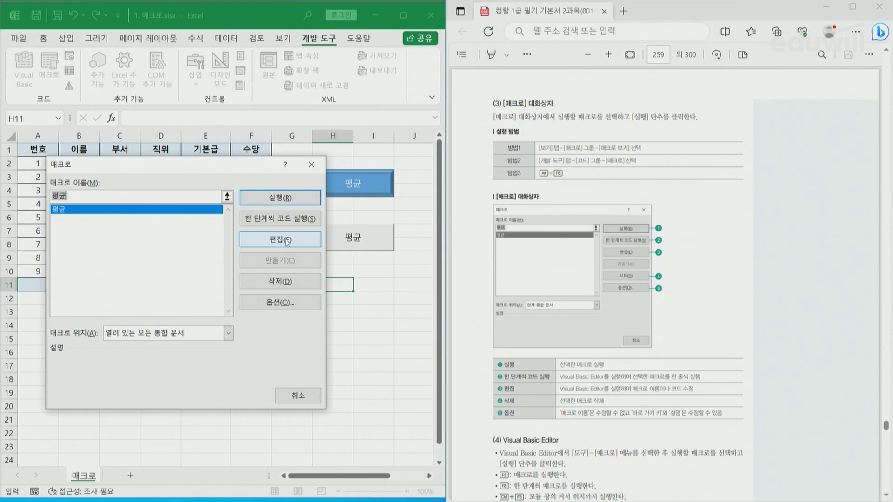
left_click(287, 240)
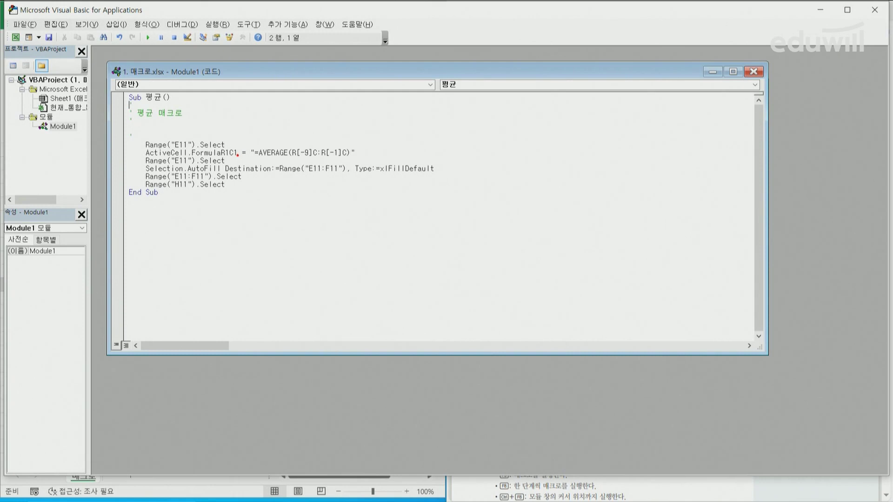
Mark the macro code's span from Sub to End Sub, underline the name 평균, and circle the green comment block.
mouse_move(119, 98)
left_mouse_down()
mouse_move(105, 178)
mouse_move(121, 197)
left_mouse_up()
mouse_move(140, 102)
left_mouse_down()
mouse_move(120, 92)
mouse_move(144, 97)
mouse_move(140, 107)
mouse_move(181, 102)
left_mouse_up()
mouse_move(160, 202)
left_mouse_down()
mouse_move(126, 199)
mouse_move(164, 192)
mouse_move(158, 203)
left_mouse_up()
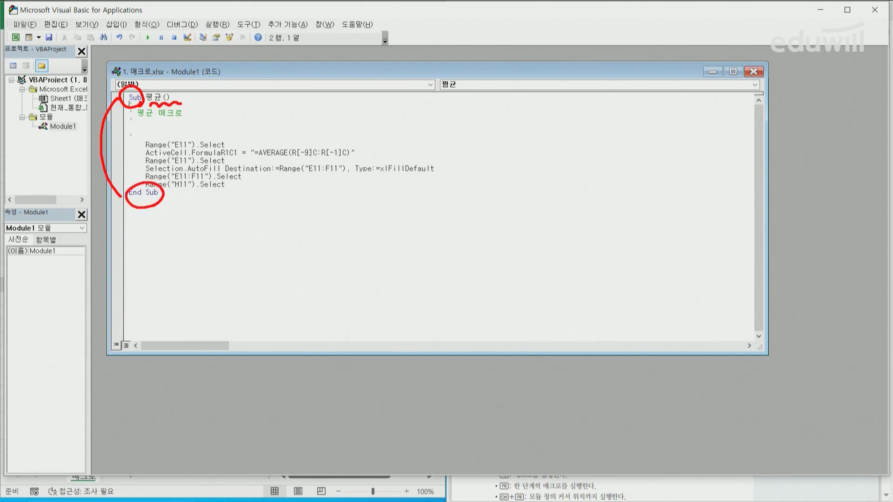
mouse_move(142, 141)
left_mouse_down()
mouse_move(121, 132)
mouse_move(160, 99)
mouse_move(183, 128)
mouse_move(136, 141)
left_mouse_up()
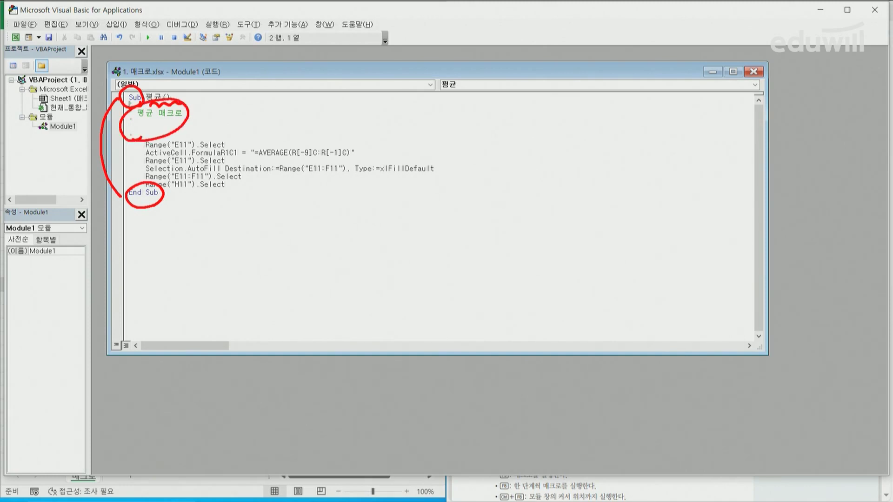
Draw a line from the comment block to a short handwritten note and underline the 평균 매크로 comment.
left_click_drag(191, 115, 238, 109)
left_click_drag(242, 98, 253, 106)
mouse_move(253, 100)
left_mouse_down()
mouse_move(261, 107)
mouse_move(272, 91)
left_mouse_up()
left_click_drag(281, 82, 288, 97)
left_click_drag(291, 81, 293, 99)
mouse_move(305, 74)
left_mouse_down()
mouse_move(315, 92)
mouse_move(302, 93)
left_mouse_up()
left_click_drag(141, 122, 183, 122)
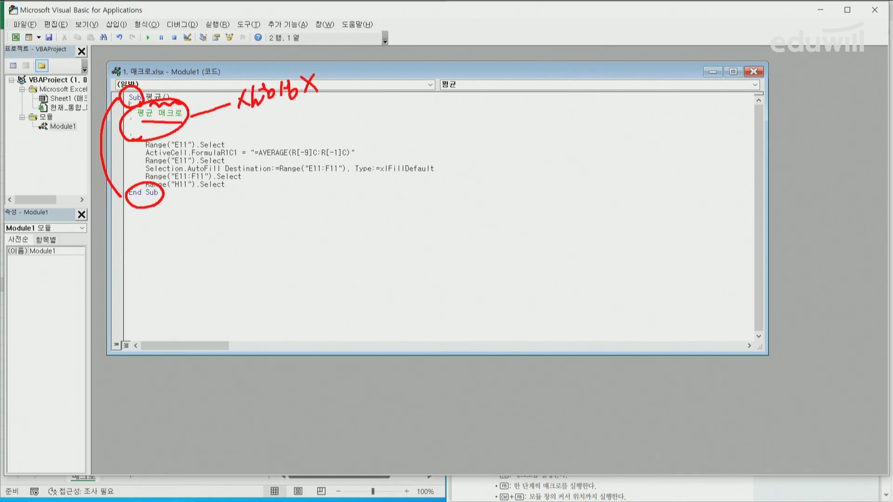
Mark the recorded statements, including E11, Select, the AVERAGE formula and the AutoFill line, and clear all marks.
mouse_move(434, 140)
left_mouse_down()
mouse_move(451, 169)
mouse_move(437, 195)
left_mouse_up()
mouse_move(186, 137)
left_mouse_down()
mouse_move(192, 148)
mouse_move(343, 158)
left_mouse_up()
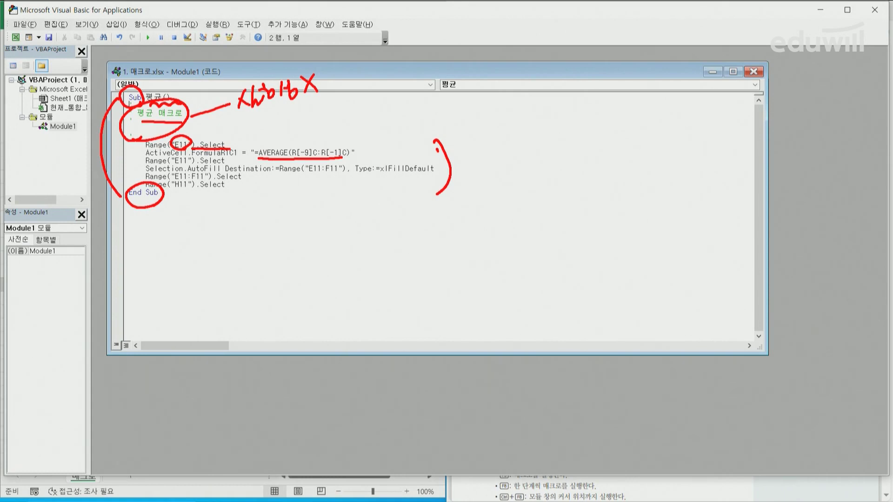
left_click_drag(187, 172, 275, 172)
key("Escape")
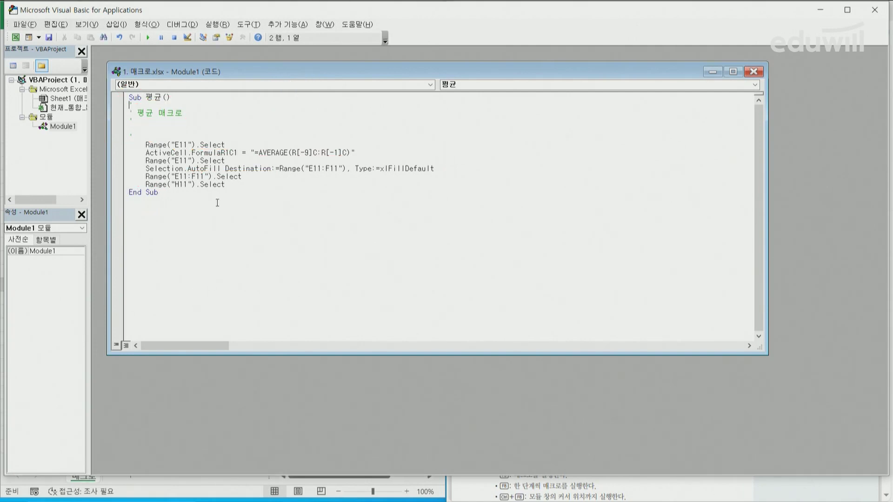
Return to the worksheet, view the 평균 macro's options from the 매크로 dialog, and close both dialogs without changes.
mouse_move(332, 487)
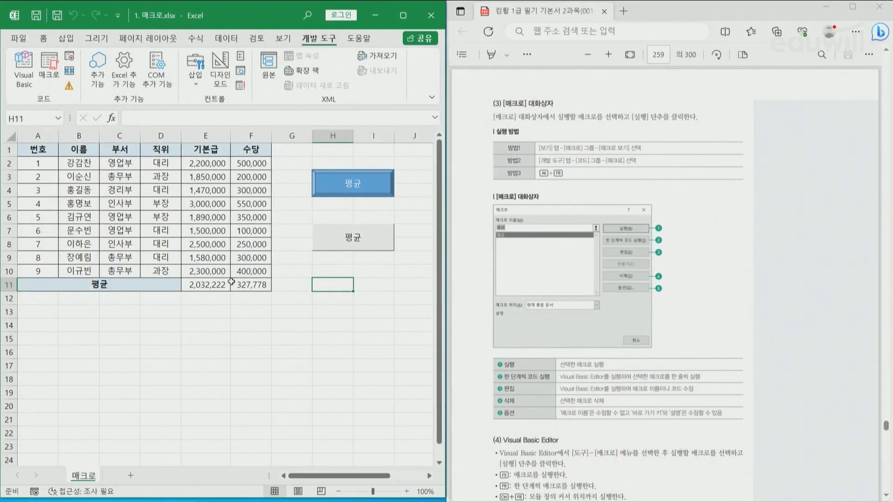
left_click(48, 70)
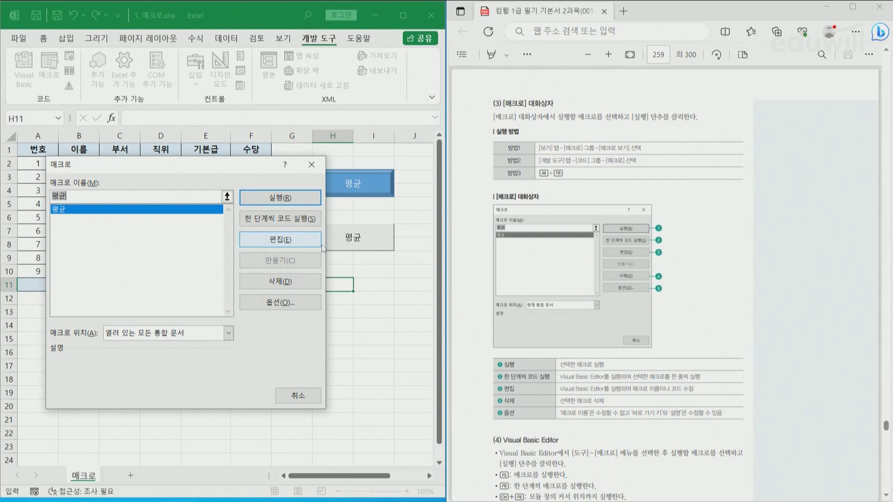
left_click(284, 305)
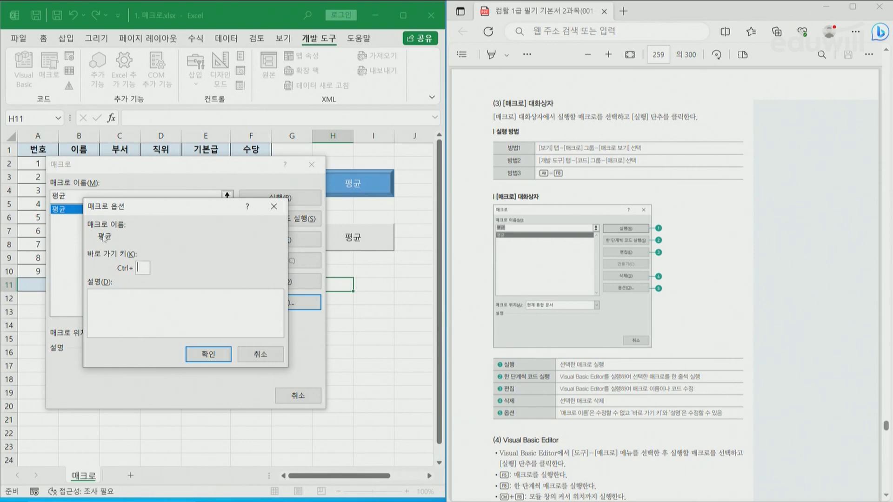
left_click(274, 207)
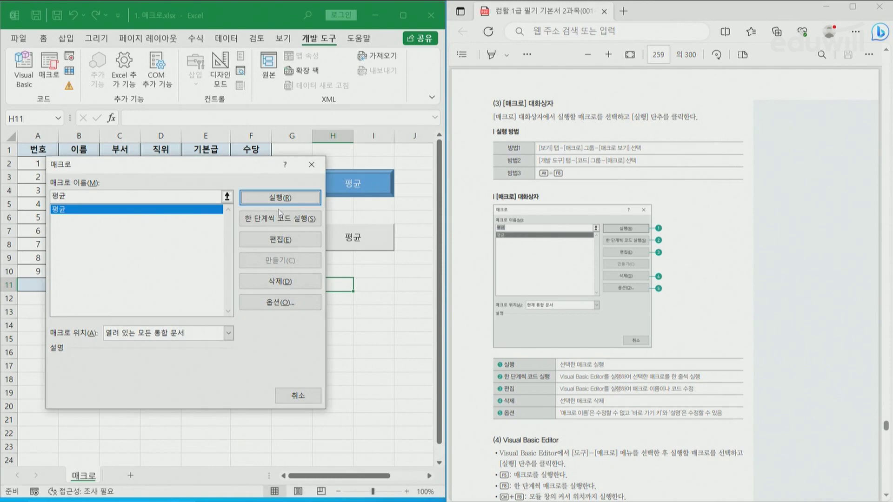
left_click(560, 314)
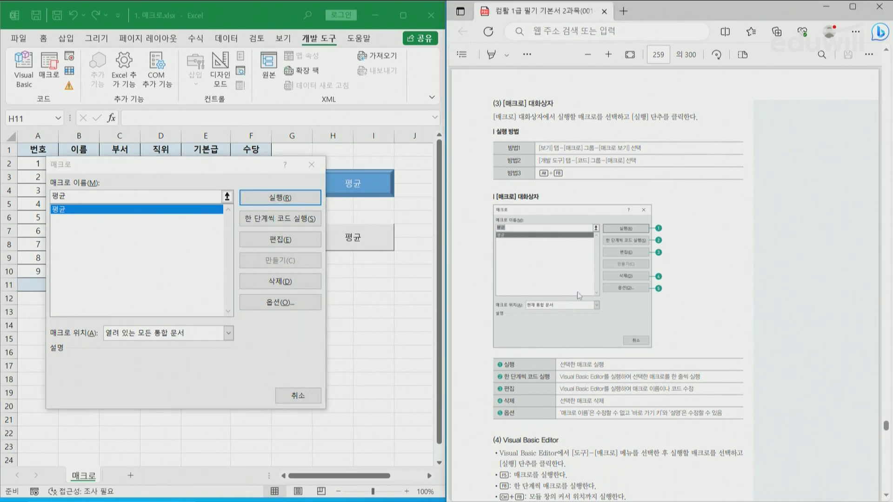
left_click(311, 164)
Go to the textbook's 매크로 삭제 section, view the 삭제 option for the 평균 macro in Excel, and close the dialog.
scroll(614, 278, "down", 5)
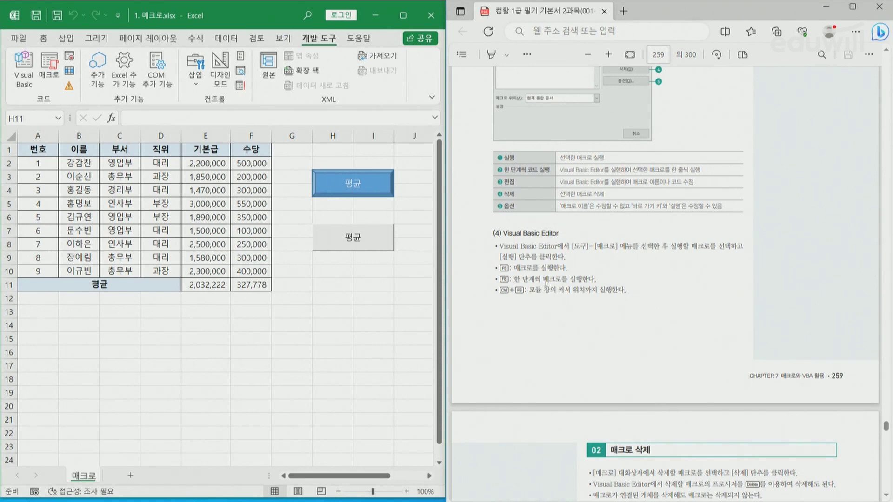
scroll(588, 291, "down", 4)
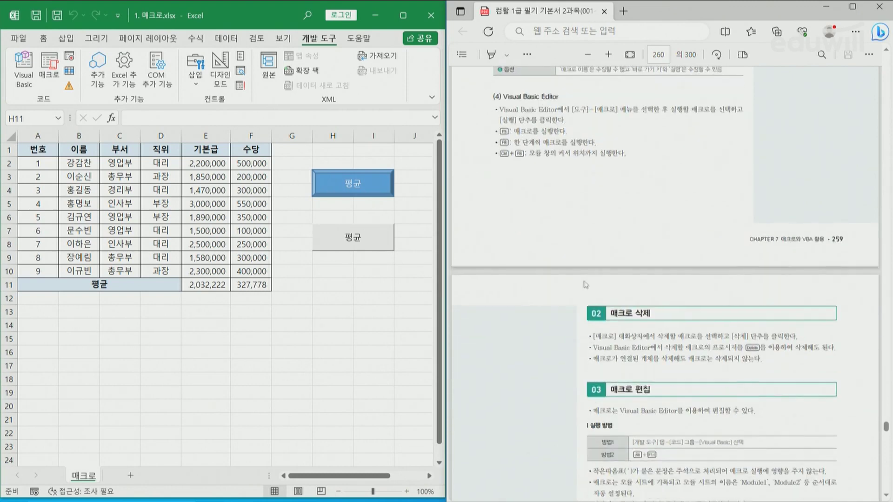
scroll(534, 261, "down", 1)
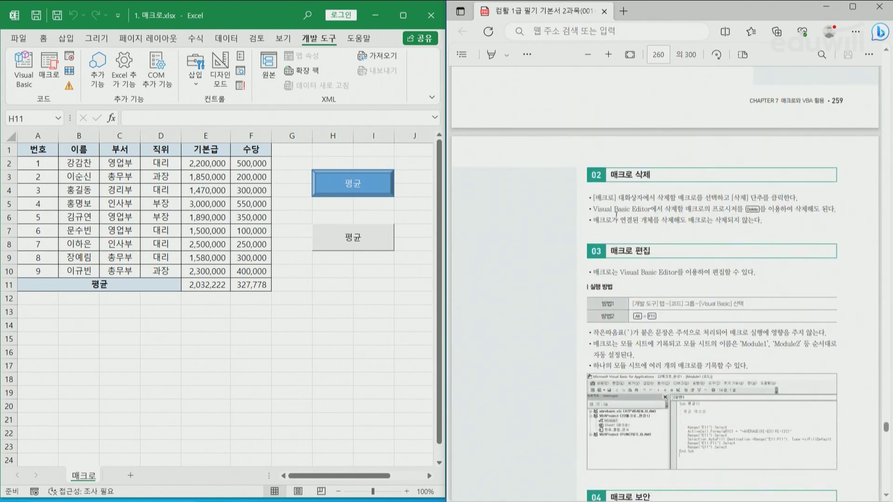
left_click(48, 78)
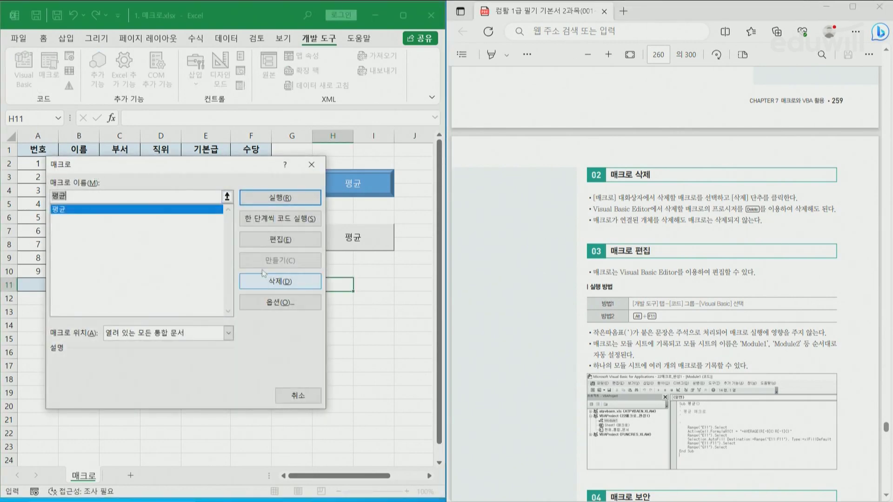
left_click(312, 165)
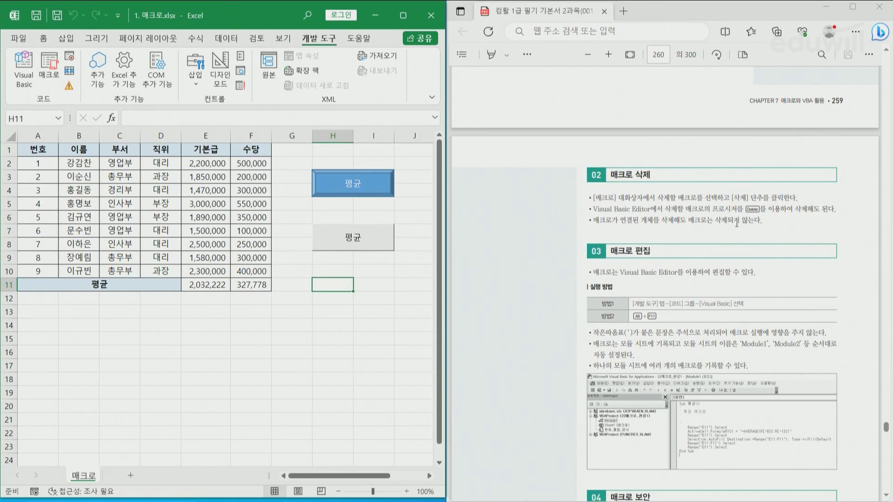
Delete the blue 평균 shape button from the worksheet.
left_click(365, 185, "ctrl")
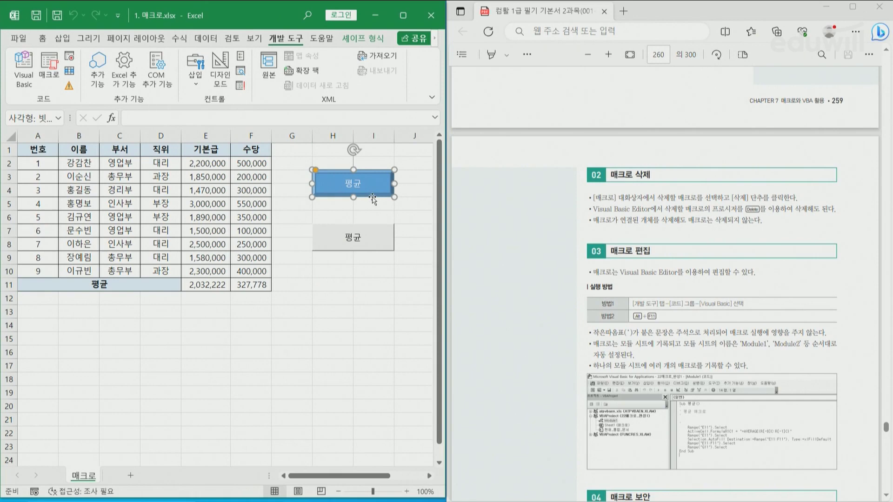
key("Delete")
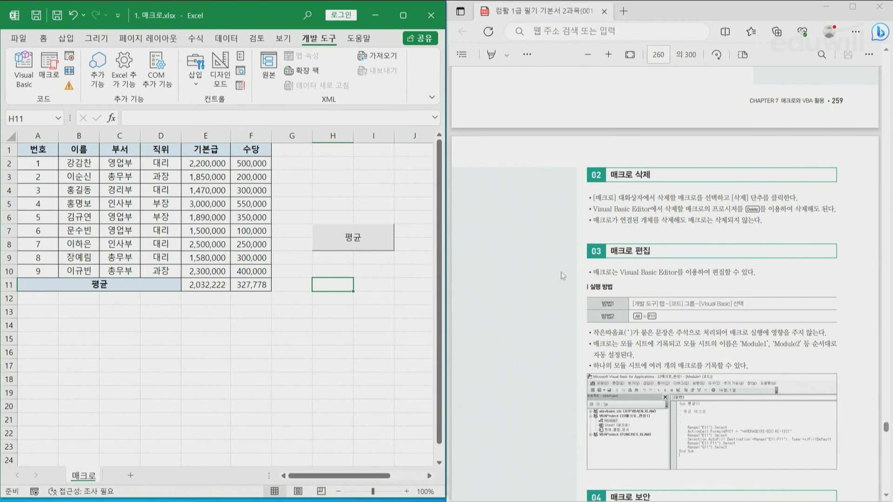
Go to the textbook's 매크로 편집 section, view the macro code in the Visual Basic Editor, and close the editor.
scroll(563, 276, "down", 2)
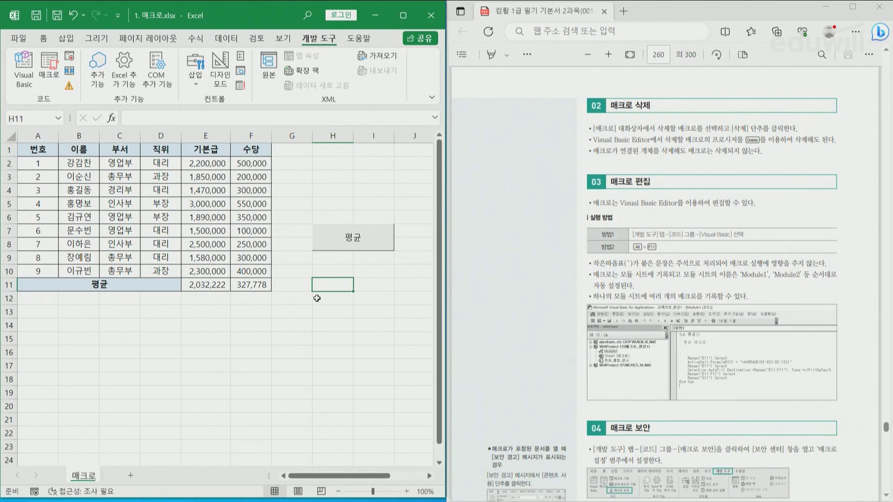
key("alt+F11")
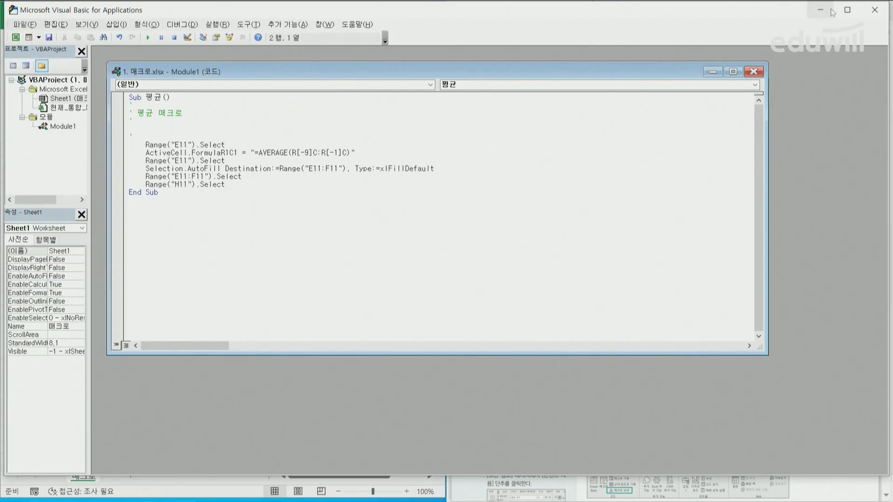
left_click(874, 9)
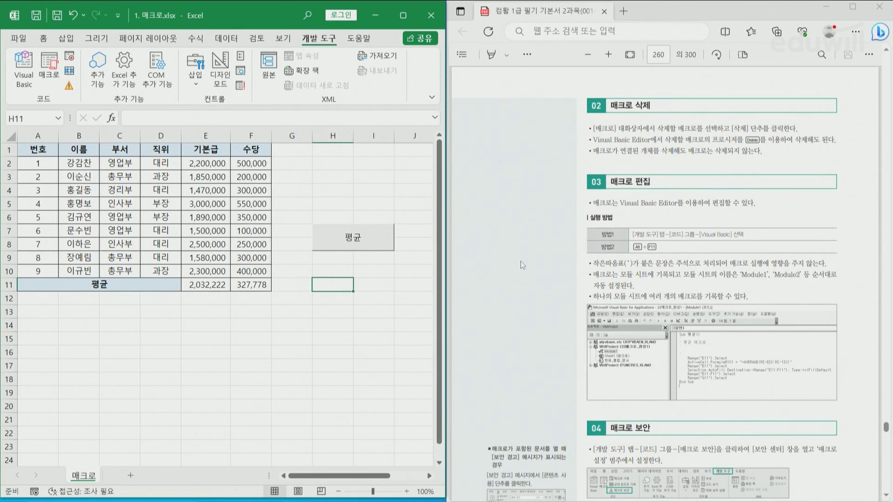
Go to the textbook's 매크로 보안 section, view Excel's 매크로 설정 options in the 보안 센터, and close it unchanged.
scroll(520, 261, "down", 3)
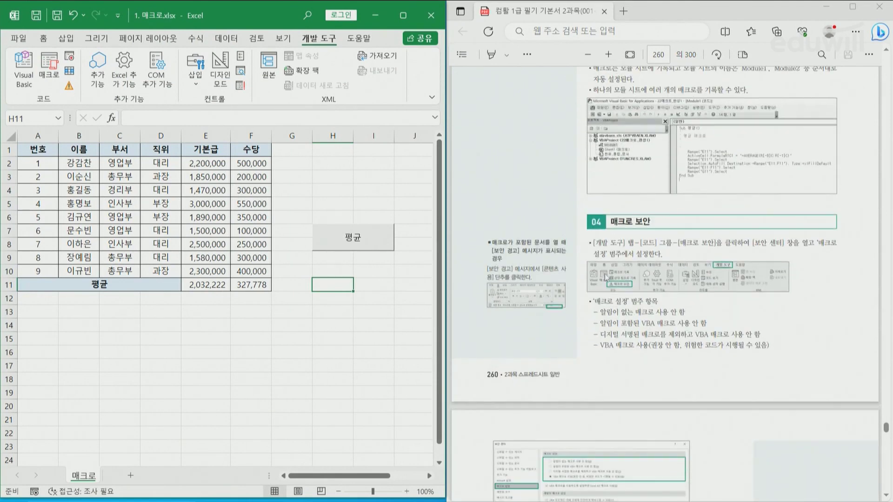
scroll(520, 261, "down", 1)
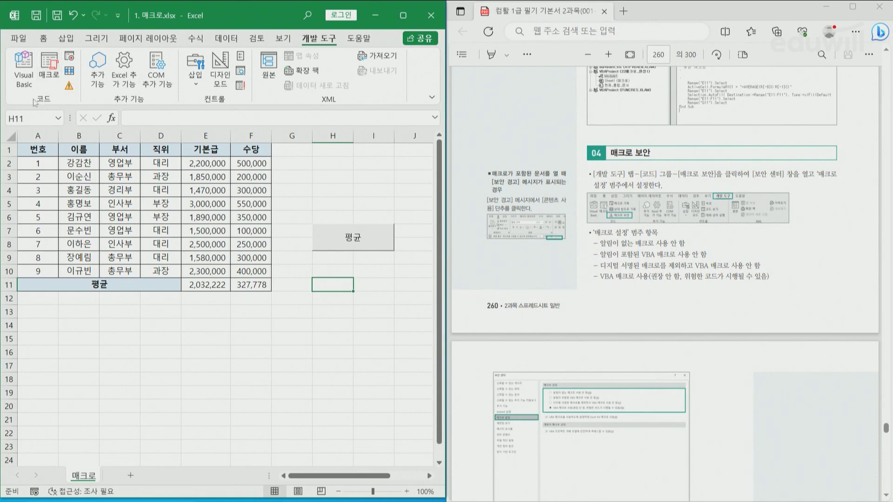
left_click(70, 87)
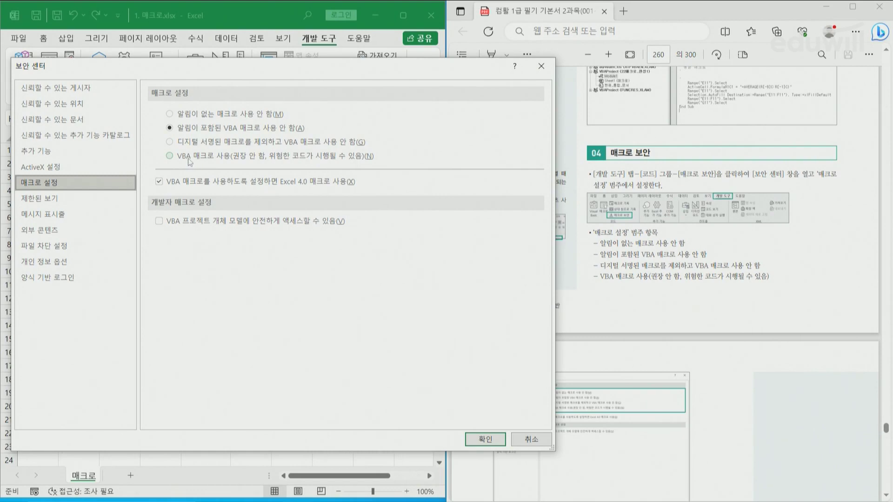
left_click(543, 68)
Maximize the textbook and move on to the Warming UP 기출로 개념 확인 questions on page 261.
left_click(852, 7)
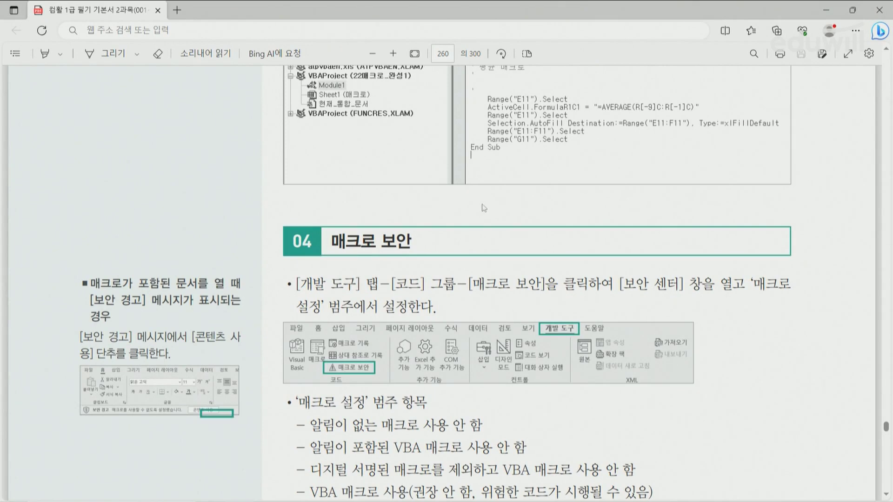
scroll(479, 208, "down", 15)
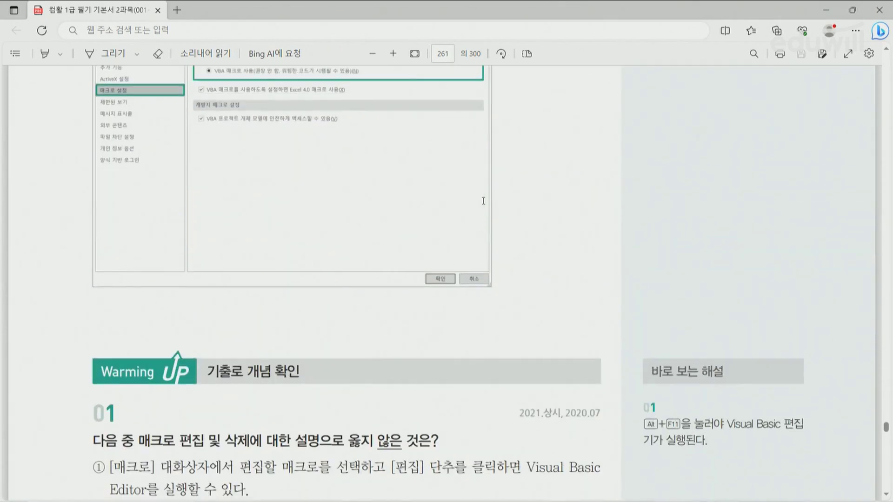